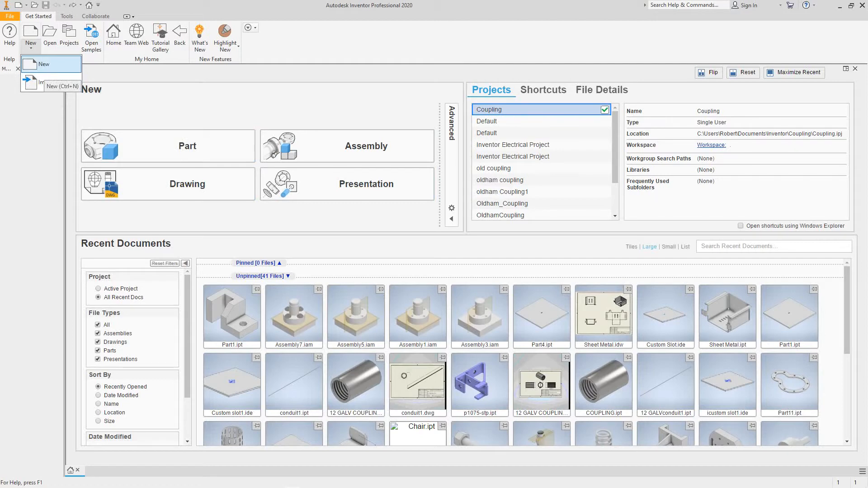
Create a new part from the English Standard (in).ipt template and start a 2D sketch on the XY plane.
{"action": "left_click", "coordinate": [44, 65]}
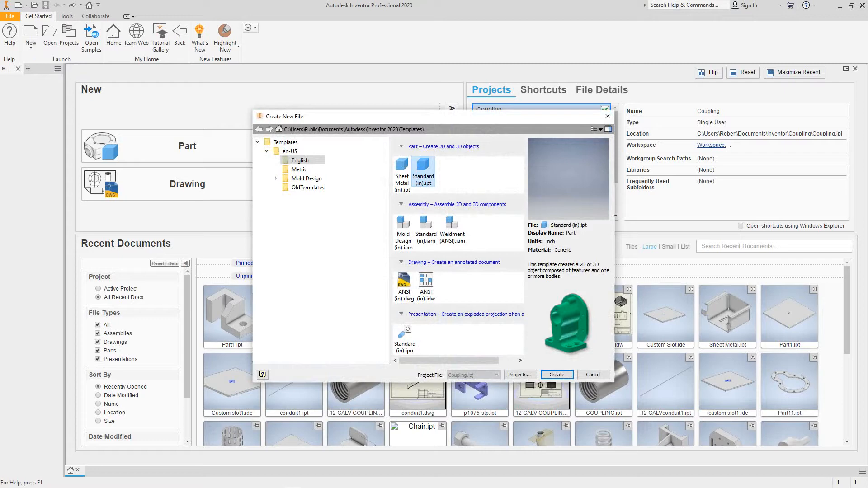
{"action": "key", "text": "Return"}
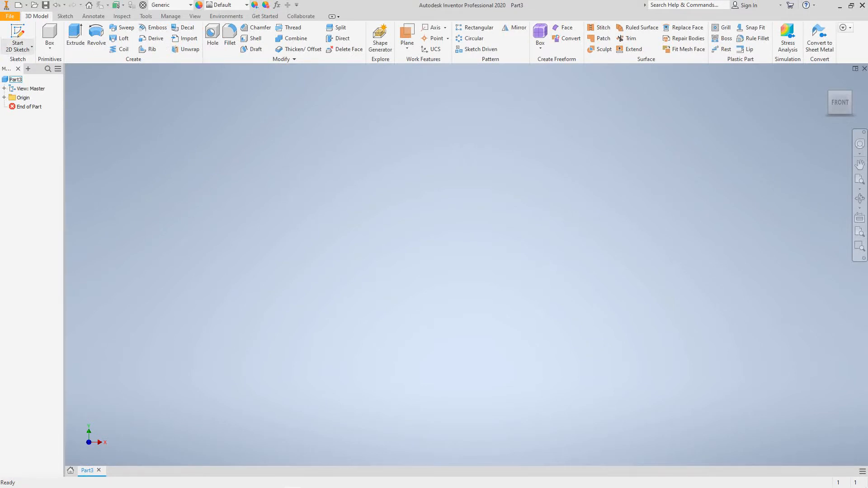
{"action": "left_click", "coordinate": [18, 47]}
{"action": "left_click", "coordinate": [28, 64]}
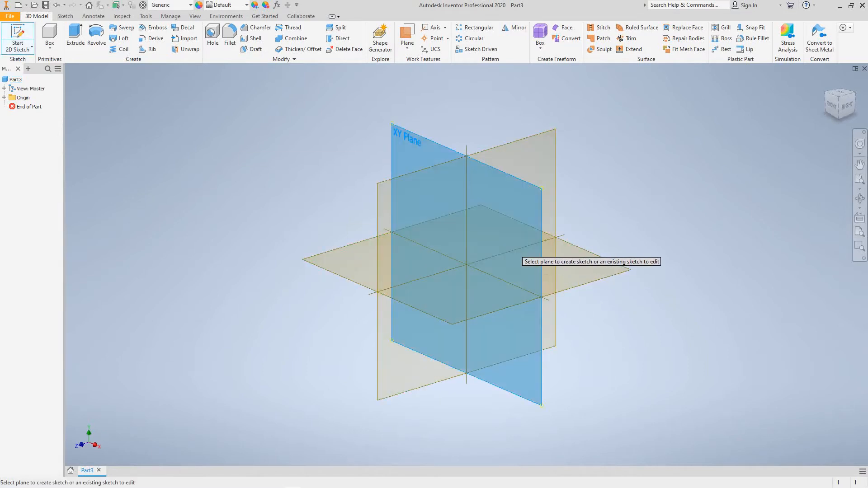
{"action": "left_click", "coordinate": [516, 254]}
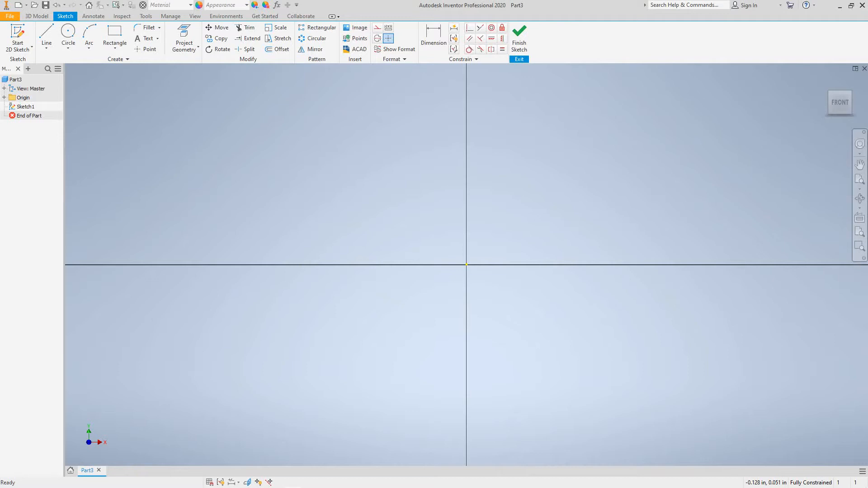
Draw a closed L-shaped line profile about 0.70 in wide and 0.98 in tall, with a foot about 0.41 in high, beside the origin.
{"action": "key", "text": "l"}
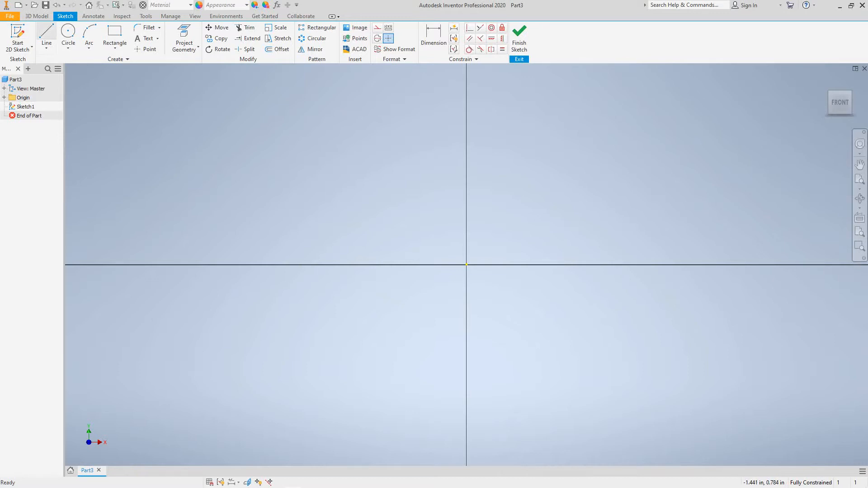
{"action": "left_click", "coordinate": [47, 36]}
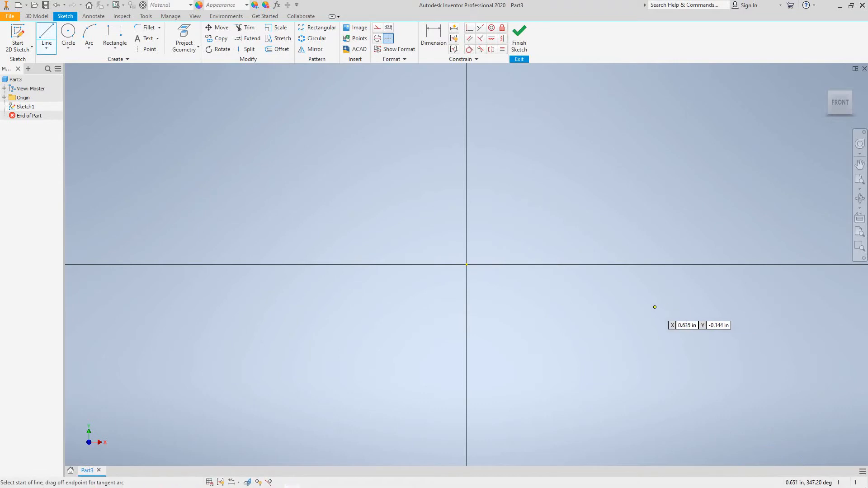
{"action": "mouse_move", "coordinate": [651, 309]}
{"action": "middle_mouse_down"}
{"action": "mouse_move", "coordinate": [529, 296]}
{"action": "mouse_move", "coordinate": [505, 285]}
{"action": "middle_mouse_up"}
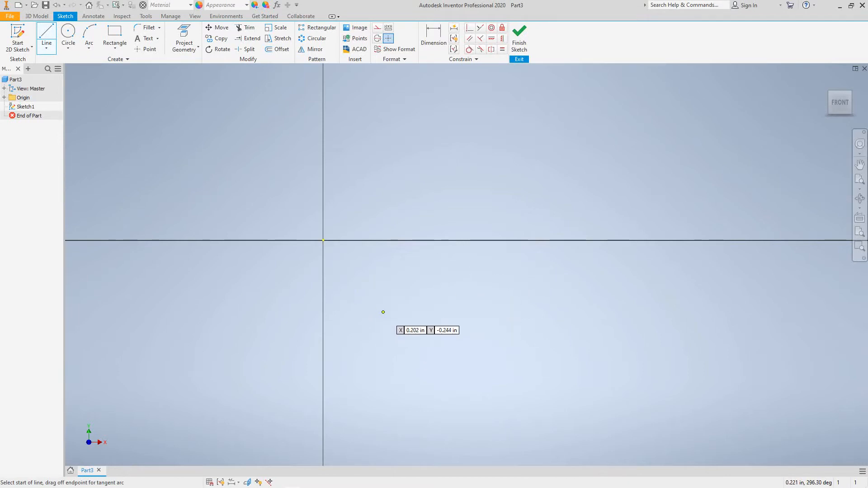
{"action": "left_click", "coordinate": [382, 312]}
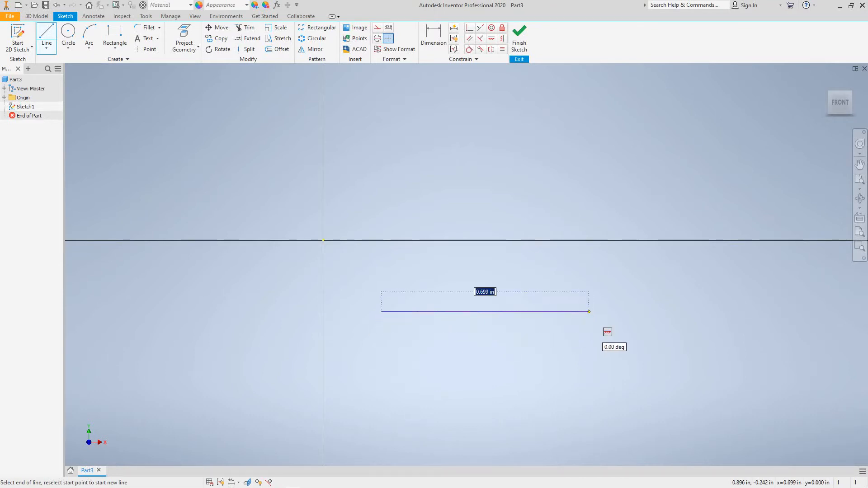
{"action": "left_click", "coordinate": [589, 312]}
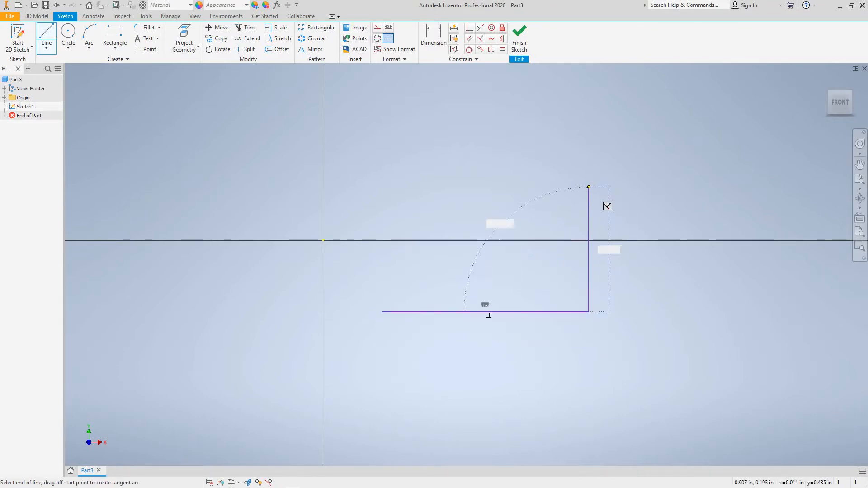
{"action": "left_click", "coordinate": [589, 191]}
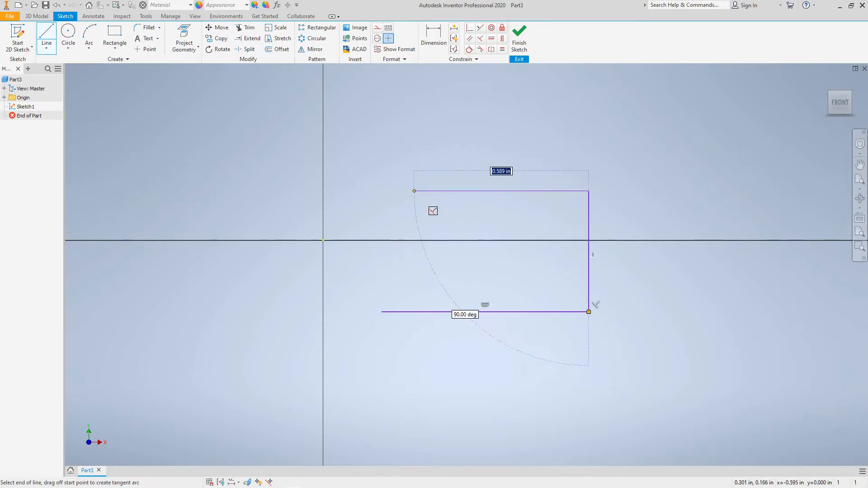
{"action": "left_click", "coordinate": [425, 191]}
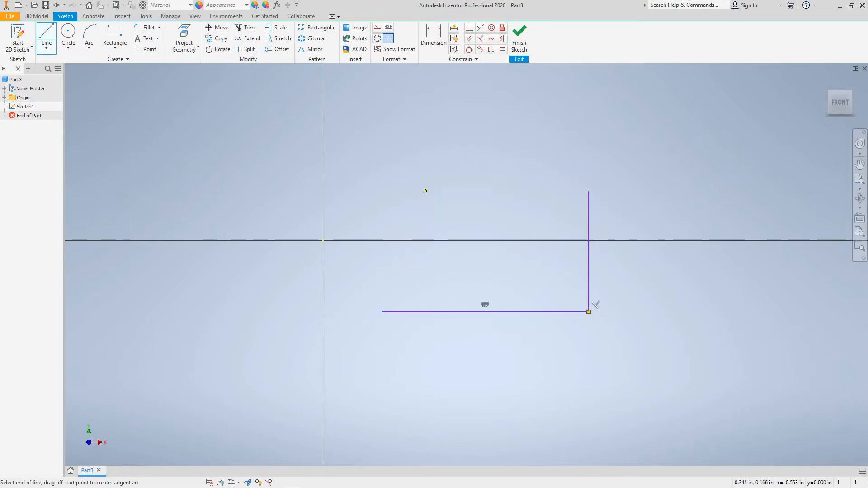
{"action": "scroll", "coordinate": [432, 136], "scroll_direction": "up", "scroll_amount": 3}
{"action": "scroll", "coordinate": [430, 136], "scroll_direction": "down", "scroll_amount": 5}
{"action": "scroll", "coordinate": [424, 186], "scroll_direction": "up", "scroll_amount": 4}
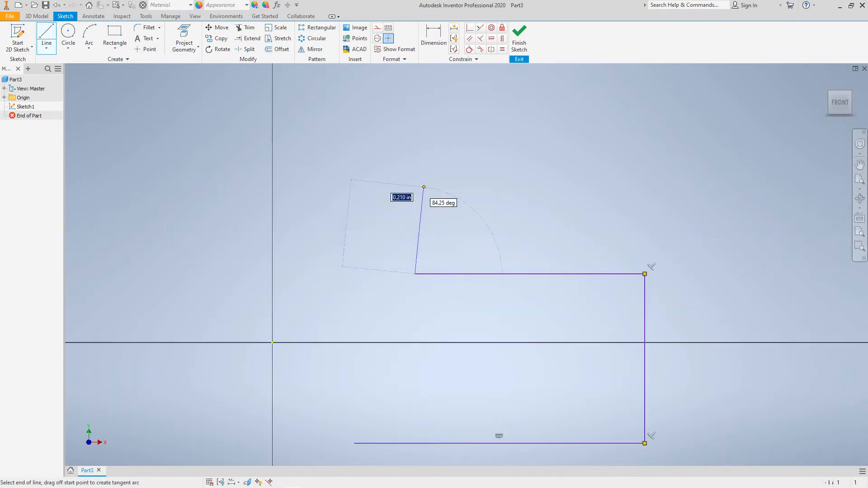
{"action": "scroll", "coordinate": [425, 186], "scroll_direction": "down", "scroll_amount": 5}
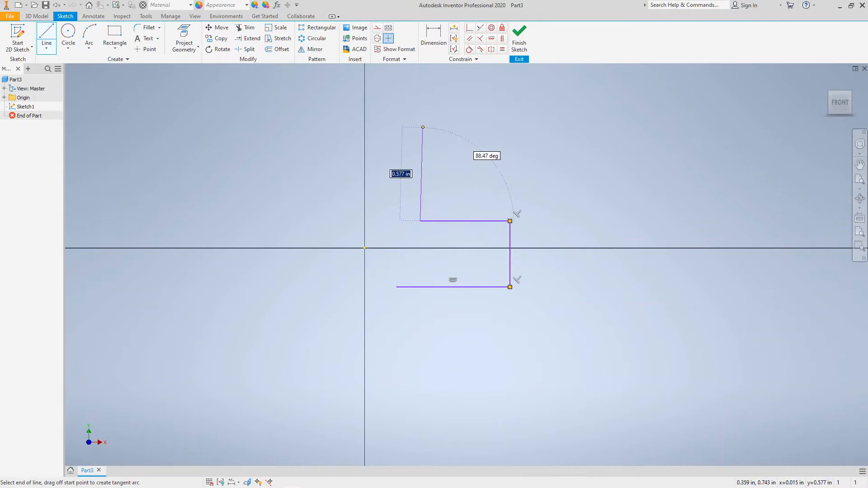
{"action": "left_click", "coordinate": [420, 128]}
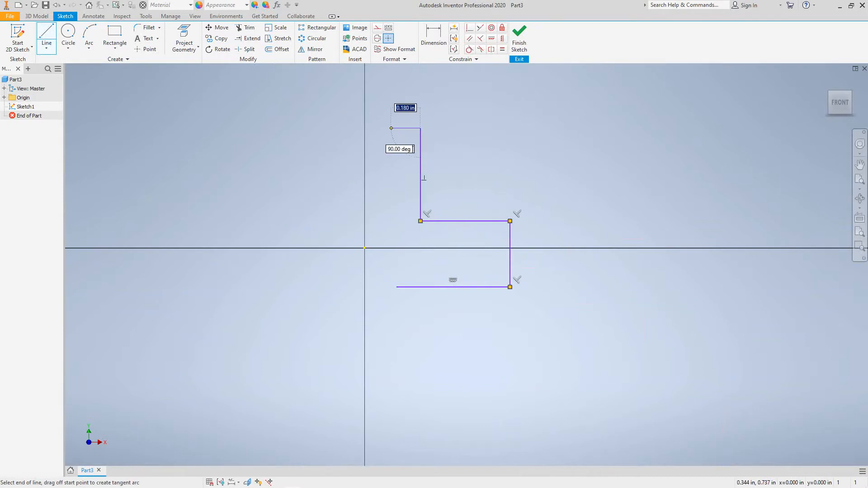
{"action": "left_click", "coordinate": [397, 128]}
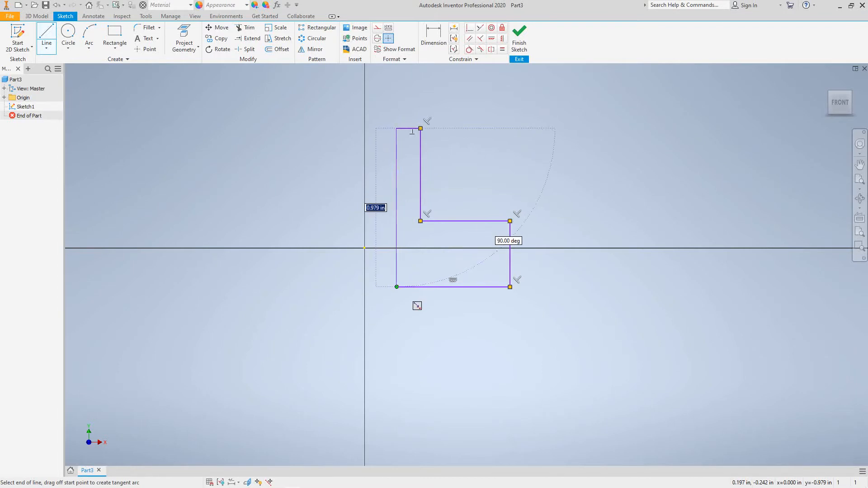
{"action": "left_click", "coordinate": [397, 286]}
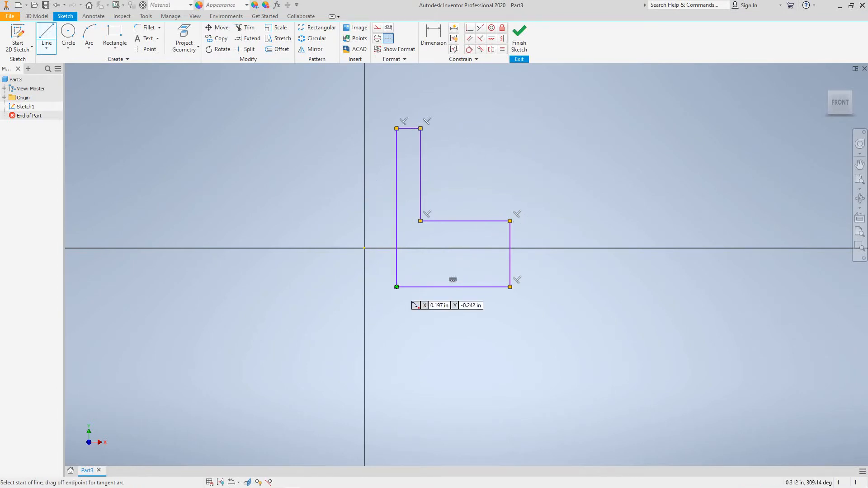
Dimension the L profile's bottom edge, the short vertical edge of its foot and its full-height vertical edge.
{"action": "left_click", "coordinate": [430, 32]}
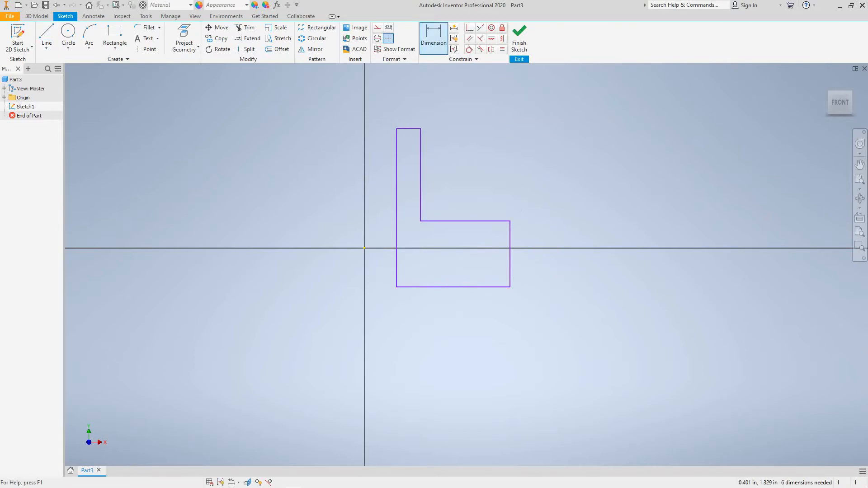
{"action": "scroll", "coordinate": [459, 329], "scroll_direction": "down", "scroll_amount": 3}
{"action": "scroll", "coordinate": [459, 330], "scroll_direction": "up", "scroll_amount": 5}
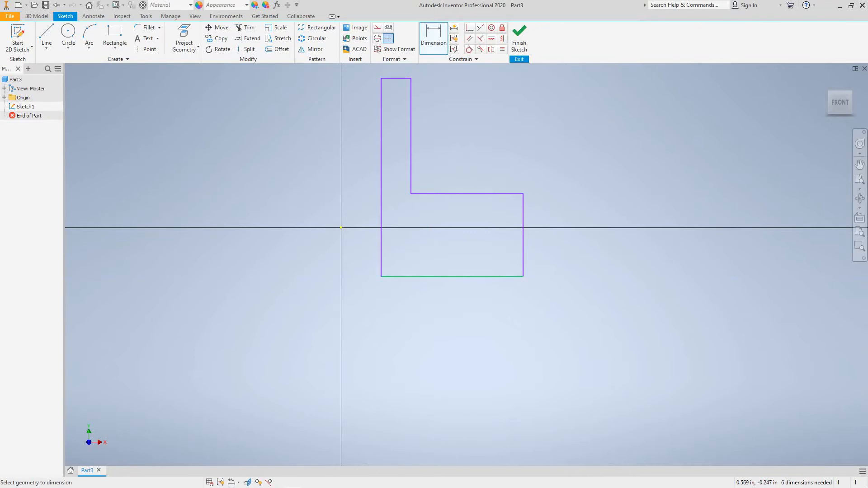
{"action": "left_click", "coordinate": [457, 276]}
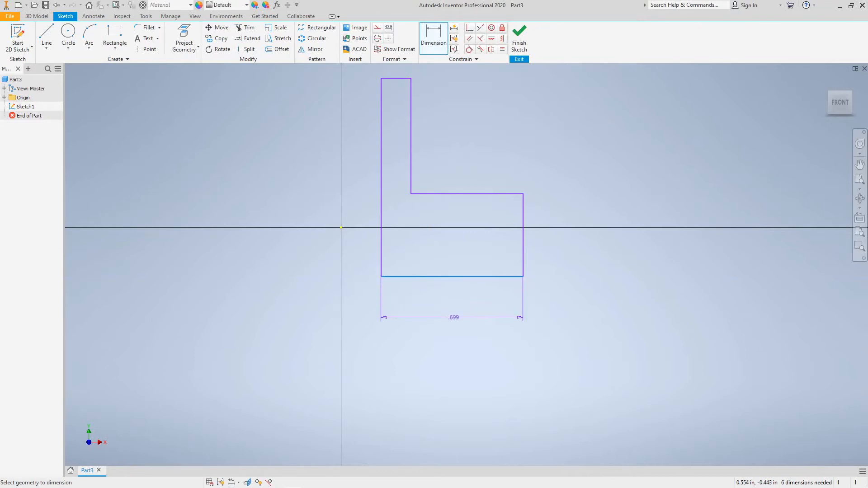
{"action": "left_click", "coordinate": [454, 318]}
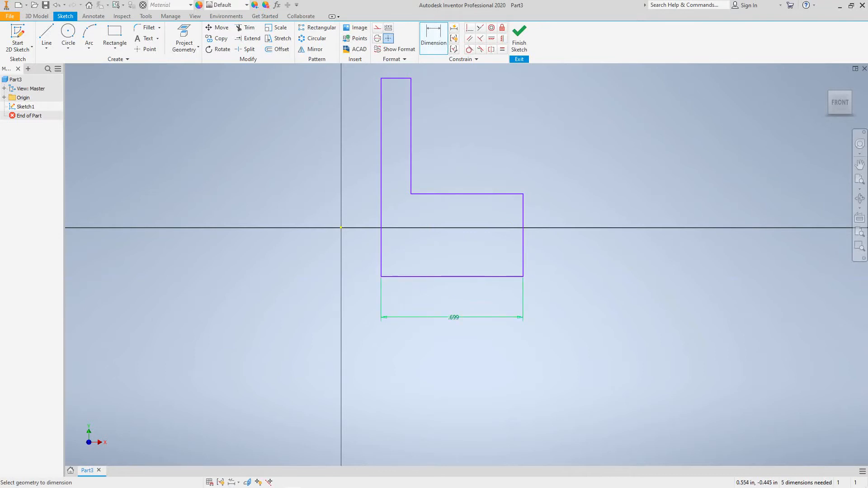
{"action": "left_click", "coordinate": [453, 317]}
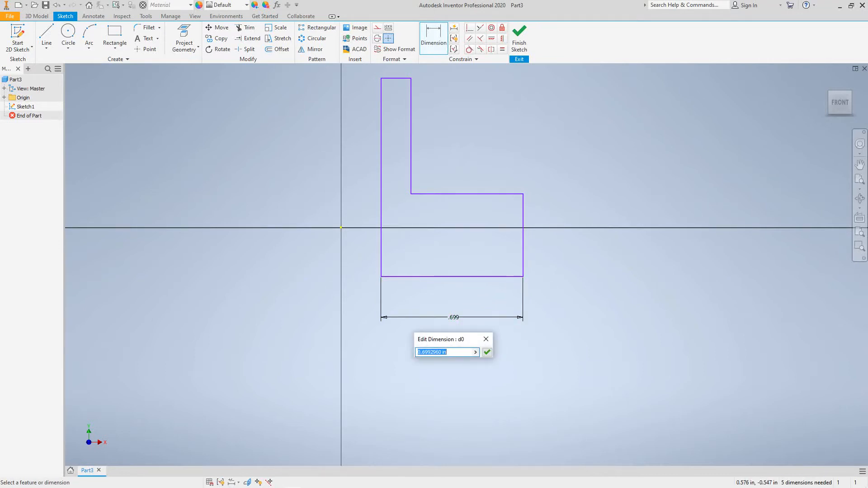
{"action": "left_click", "coordinate": [488, 351]}
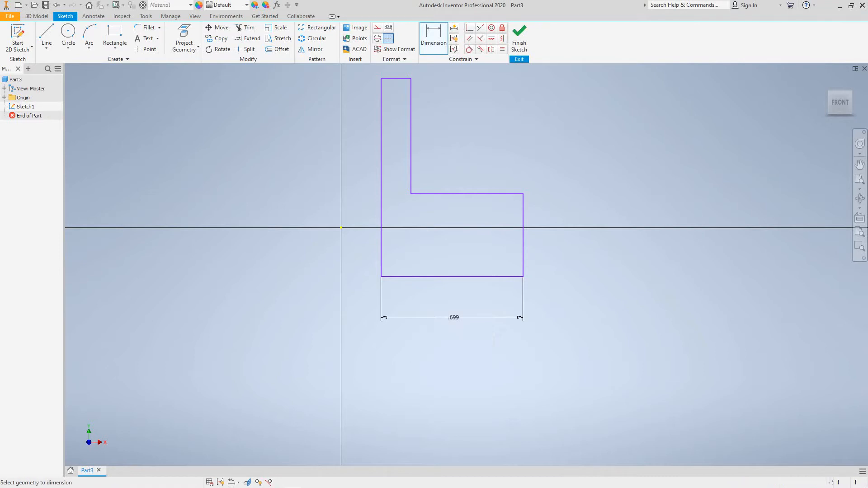
{"action": "left_click", "coordinate": [523, 250]}
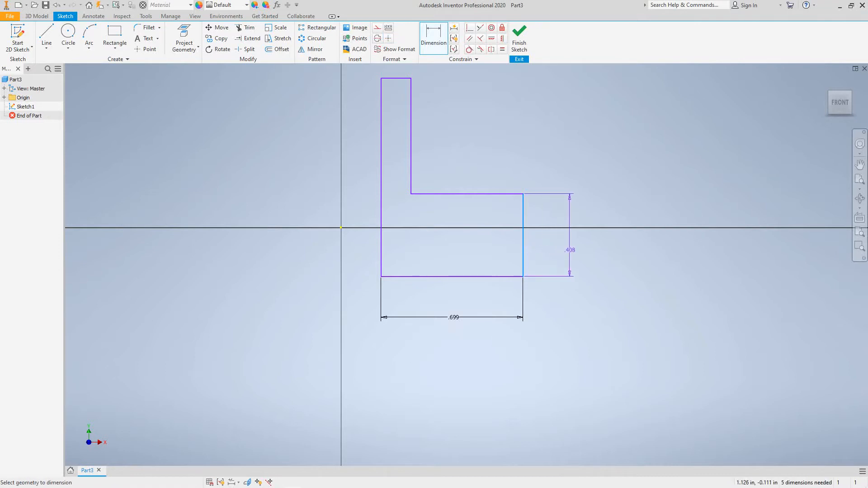
{"action": "left_click", "coordinate": [570, 250]}
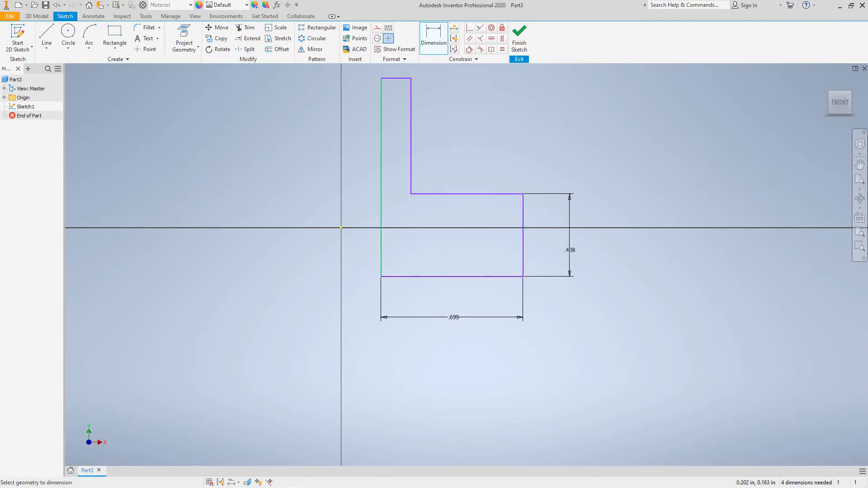
{"action": "left_click", "coordinate": [381, 190]}
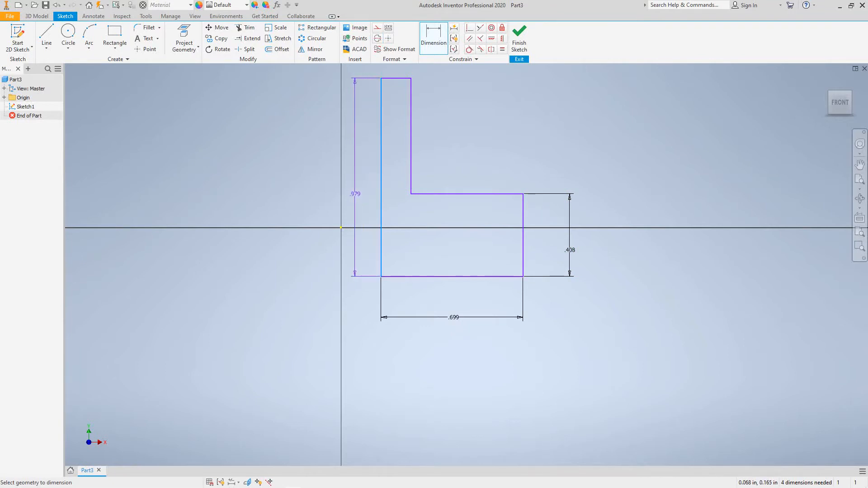
{"action": "left_click", "coordinate": [355, 194]}
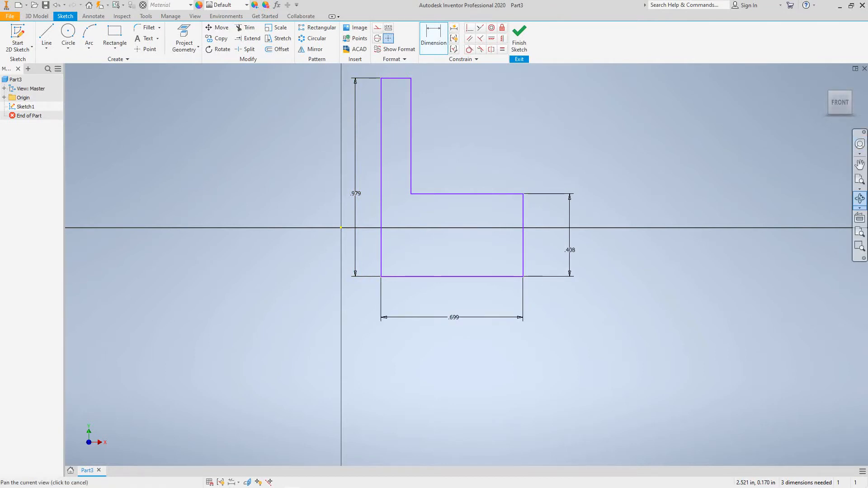
Set the length of the profile's bottom edge to 2.5 in.
{"action": "left_click", "coordinate": [859, 180]}
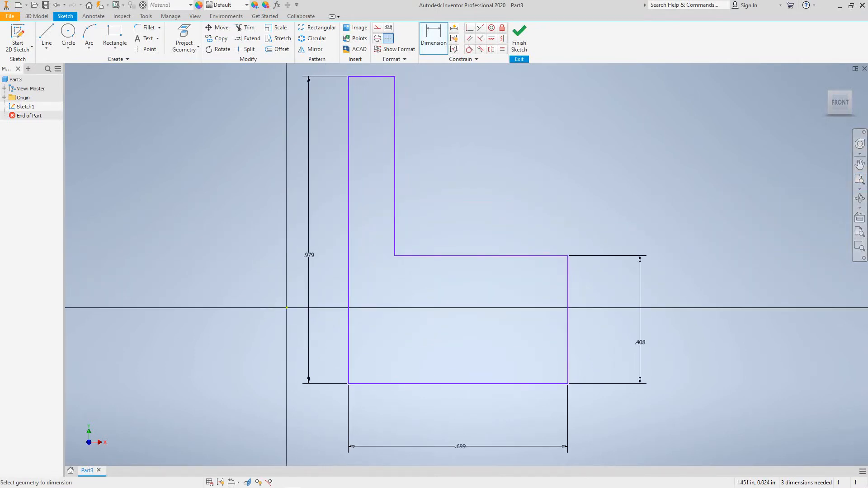
{"action": "double_click", "coordinate": [457, 447]}
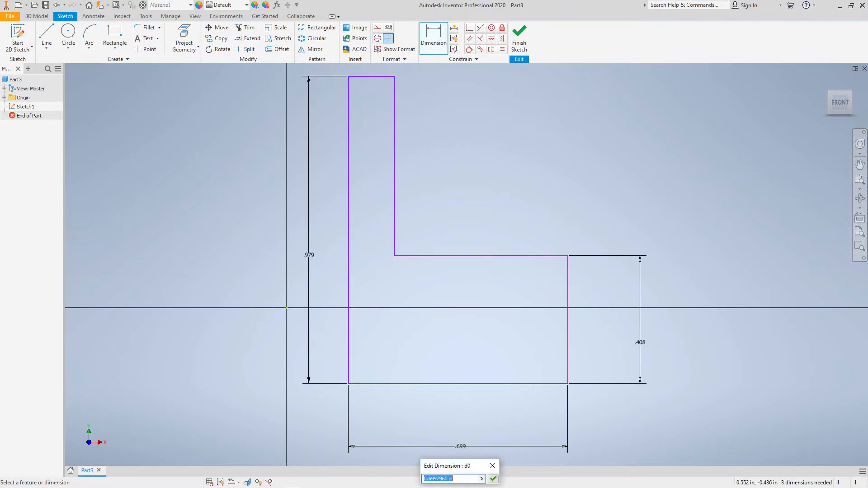
{"action": "type", "text": "2.5"}
{"action": "key", "text": "Return"}
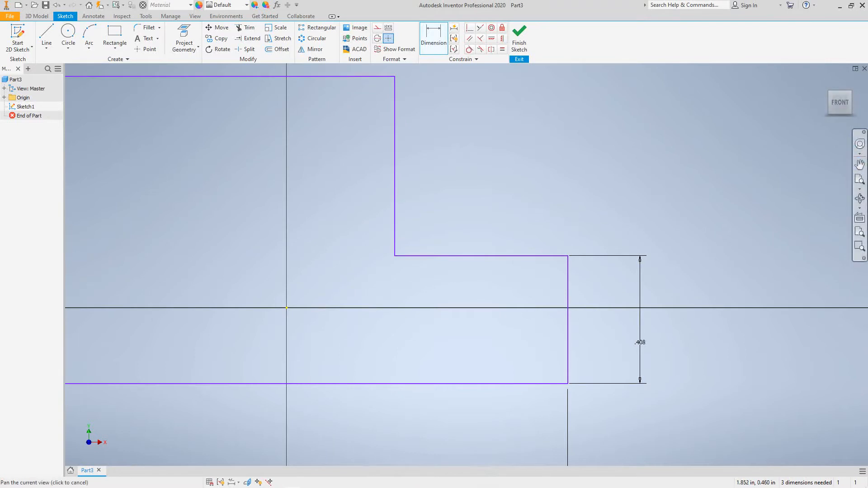
Set the height of the L profile's foot to .750 in.
{"action": "left_click", "coordinate": [860, 180]}
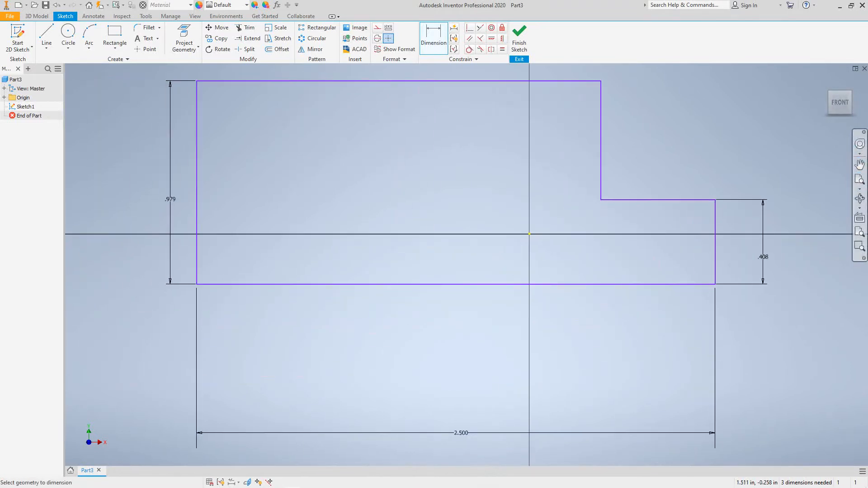
{"action": "left_click", "coordinate": [763, 265]}
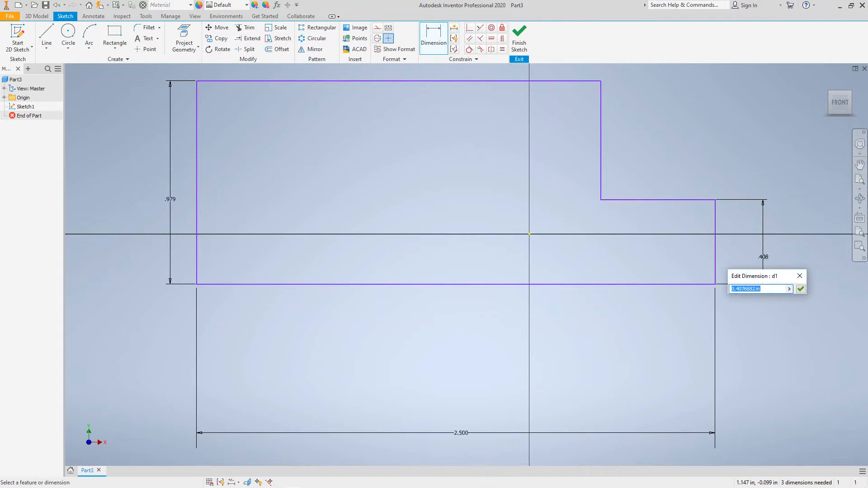
{"action": "type", "text": ".750"}
{"action": "key", "text": "Return"}
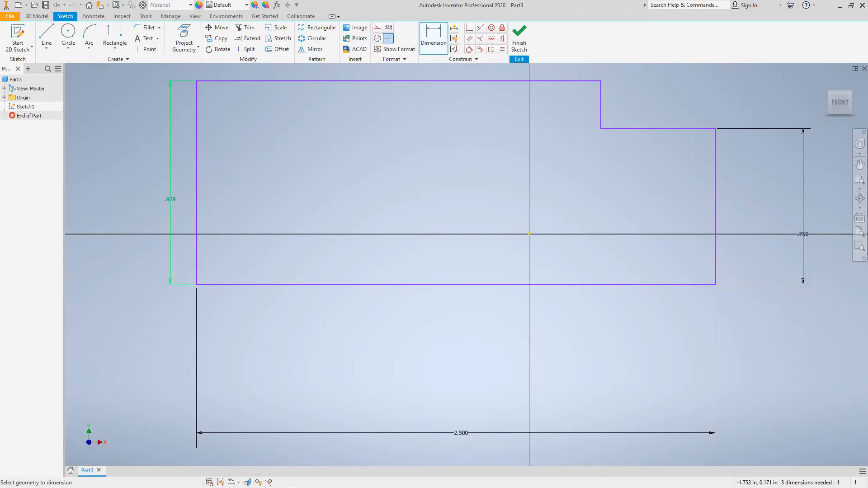
Set the overall height of the L profile to 2.500 in.
{"action": "left_click", "coordinate": [170, 199]}
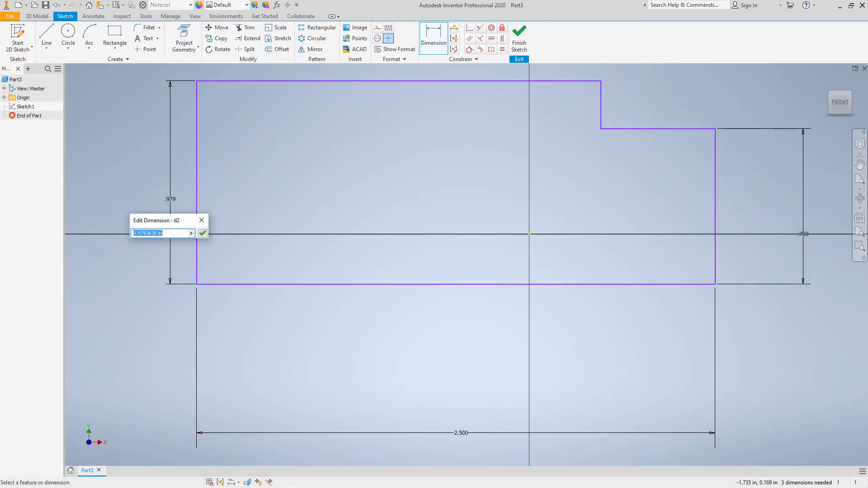
{"action": "type", "text": "2.500"}
{"action": "key", "text": "Return"}
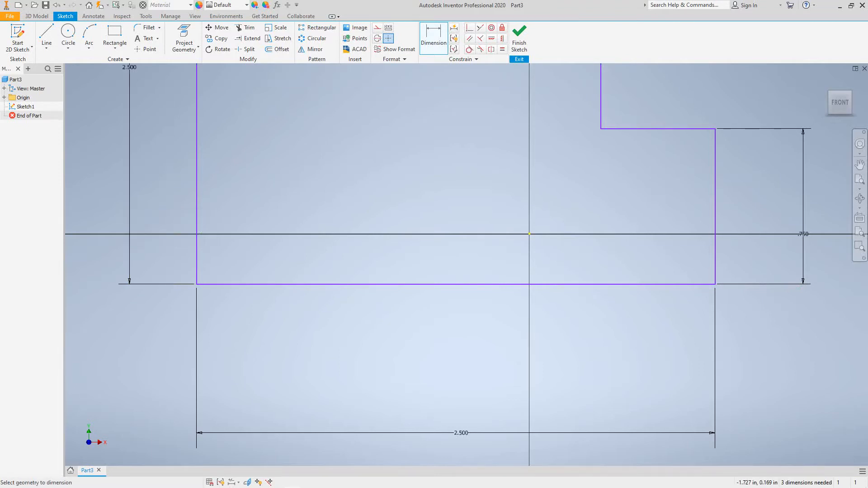
{"action": "left_click", "coordinate": [860, 180]}
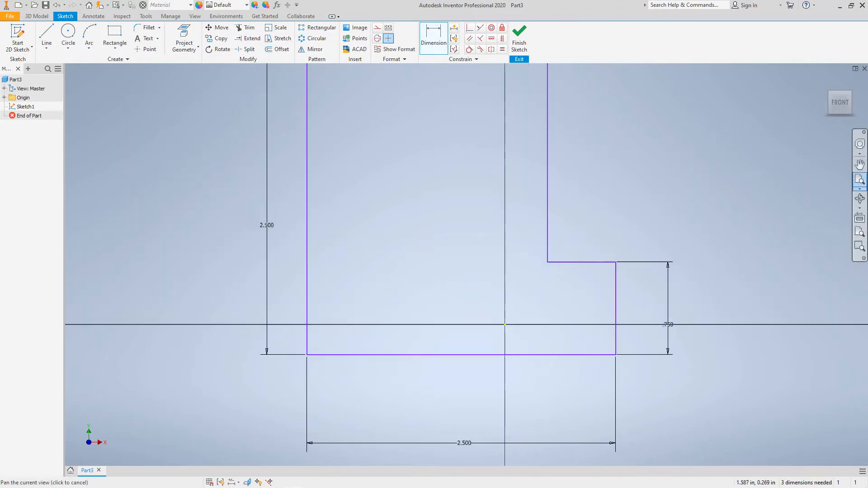
Dimension the top edge of the L profile's vertical leg and set its width to .750 in.
{"action": "middle_click_drag", "start_coordinate": [614, 160], "coordinate": [610, 199]}
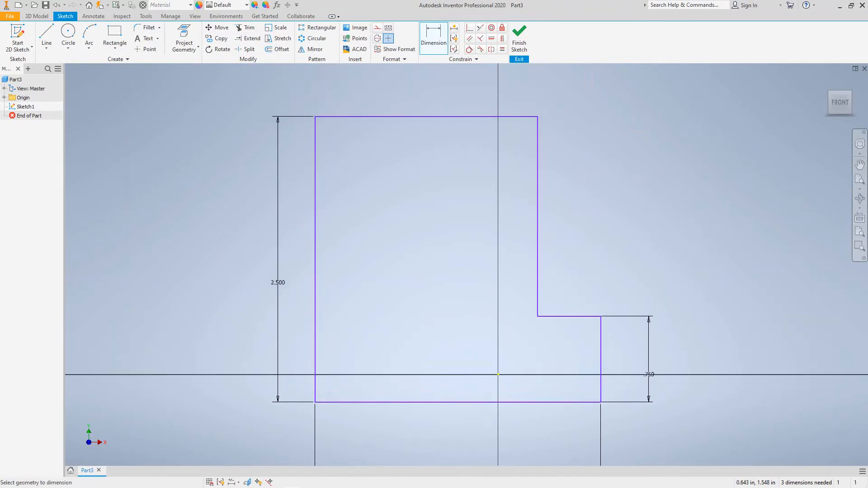
{"action": "middle_click_drag", "start_coordinate": [530, 190], "coordinate": [550, 267]}
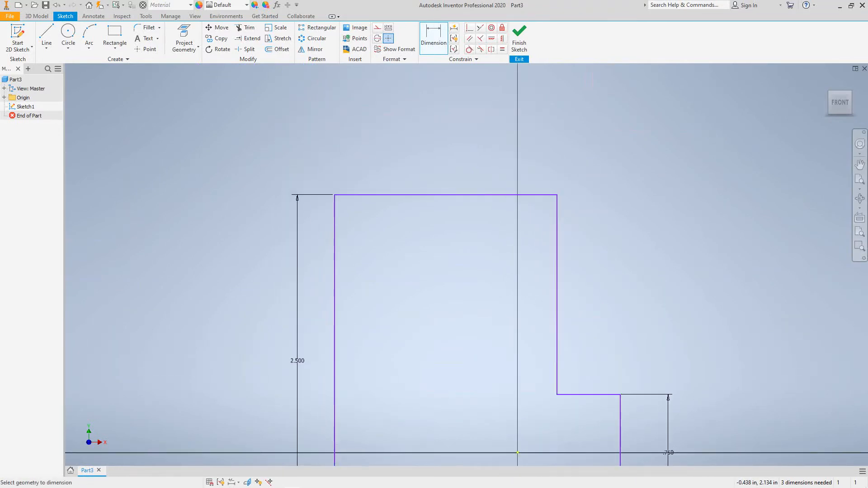
{"action": "left_click", "coordinate": [446, 195]}
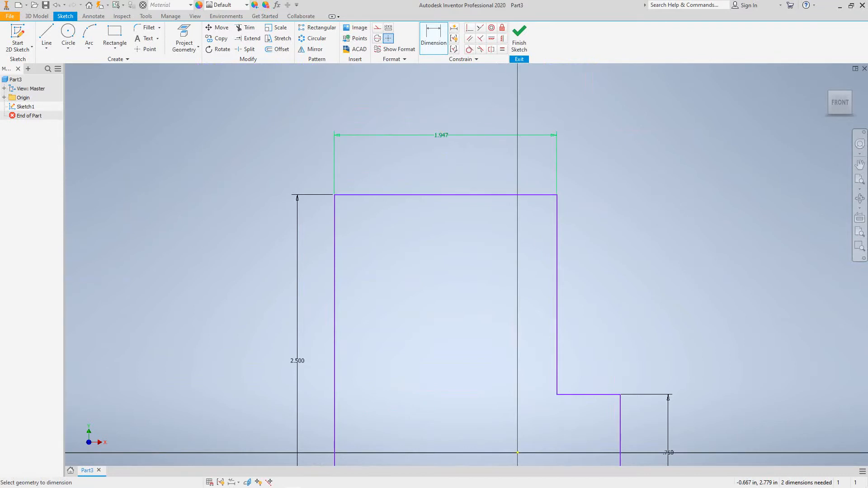
{"action": "left_click", "coordinate": [441, 135]}
{"action": "type", "text": ".750"}
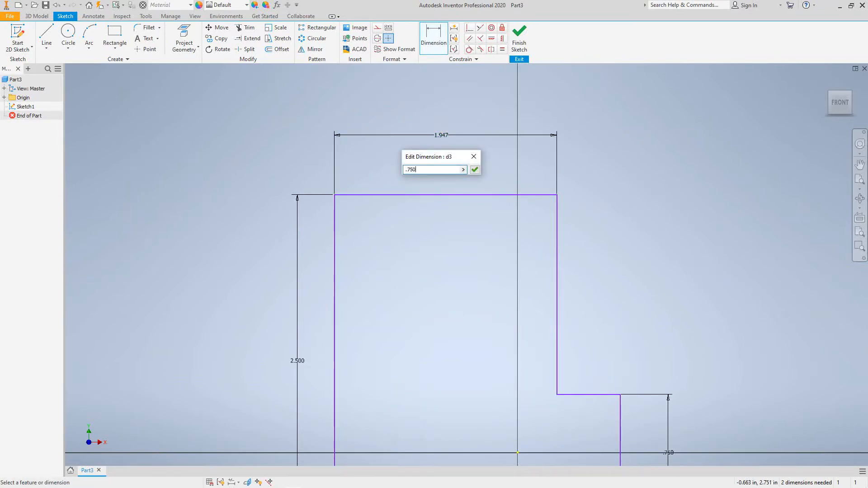
{"action": "left_click", "coordinate": [475, 170]}
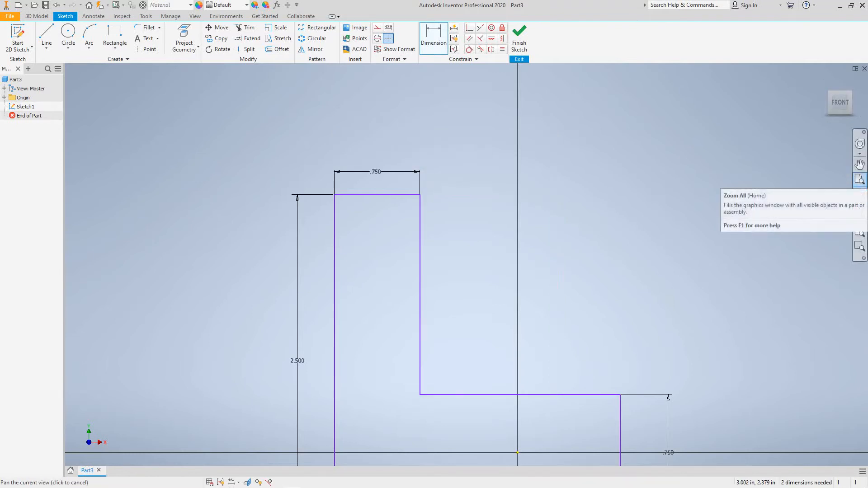
Finish the sketch and extrude the L-shaped profile 2.5 in into a solid.
{"action": "left_click", "coordinate": [859, 180]}
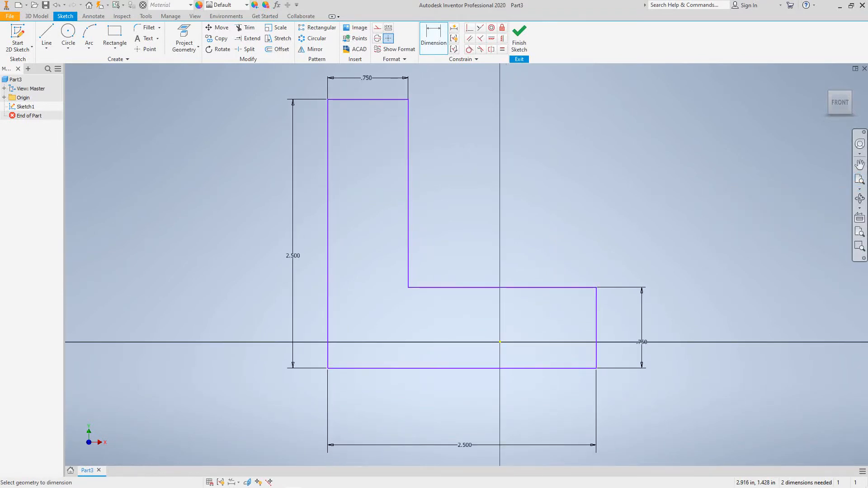
{"action": "left_click", "coordinate": [520, 41]}
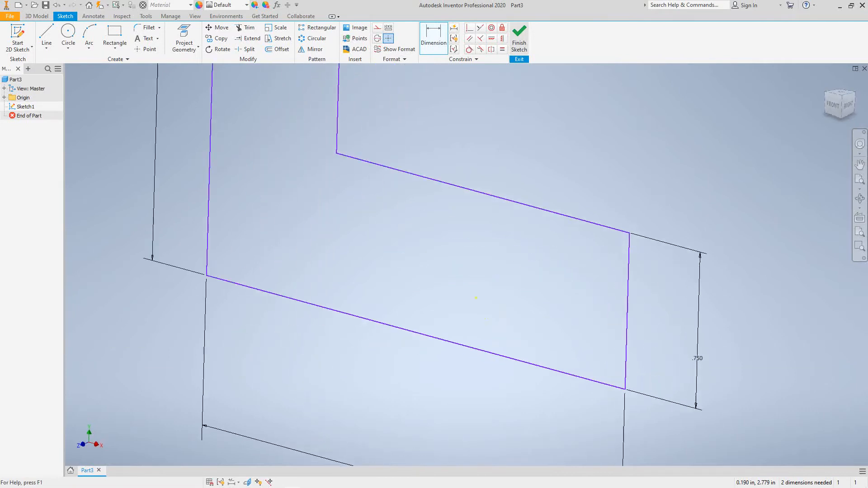
{"action": "left_click", "coordinate": [859, 180]}
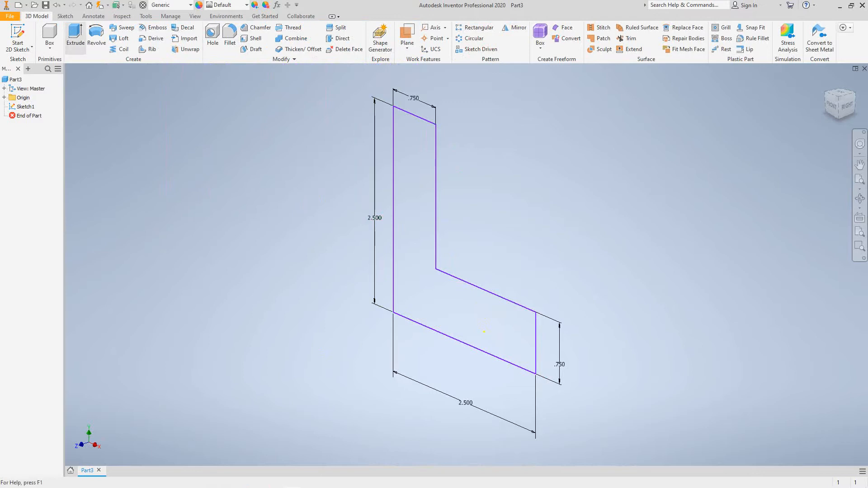
{"action": "left_click", "coordinate": [75, 35]}
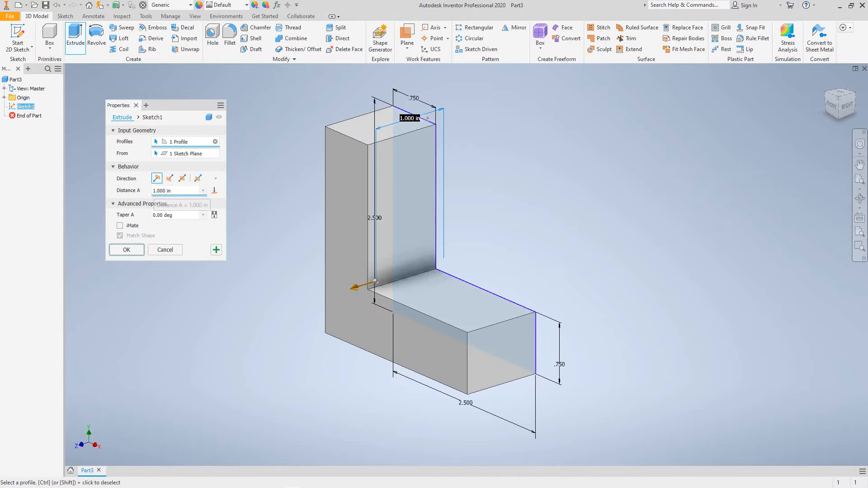
{"action": "left_click", "coordinate": [172, 190]}
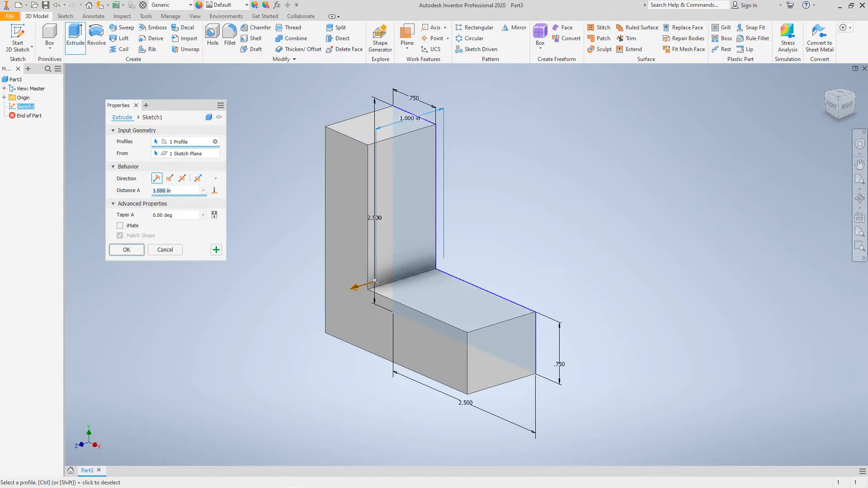
{"action": "type", "text": "2.5"}
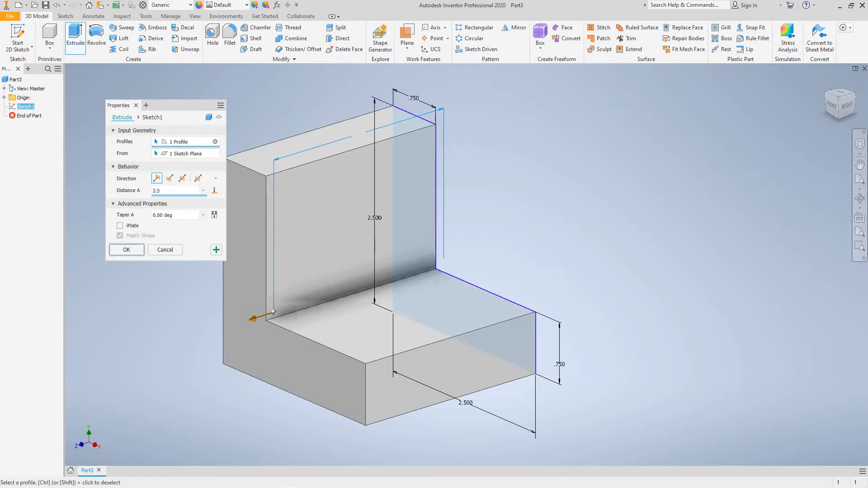
{"action": "key", "text": "Return"}
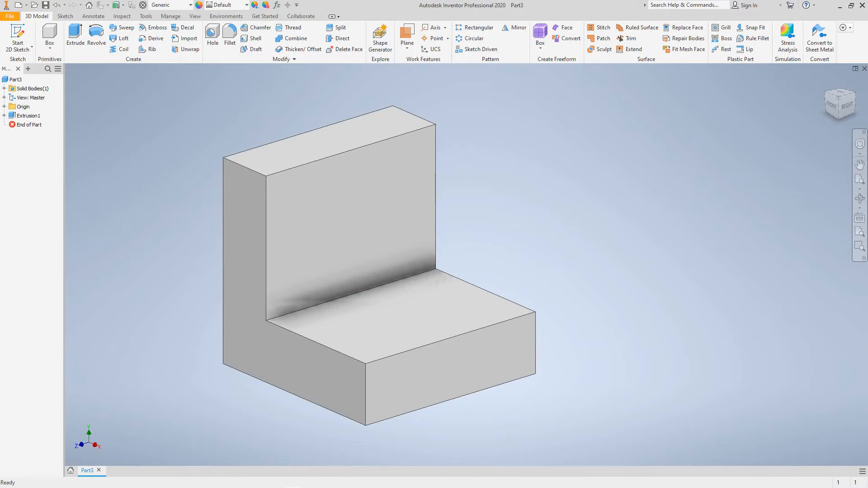
Examine the extruded L-shaped solid up close, from the front and at an angle, ending in the home view.
{"action": "scroll", "coordinate": [480, 212], "scroll_direction": "down", "scroll_amount": 6}
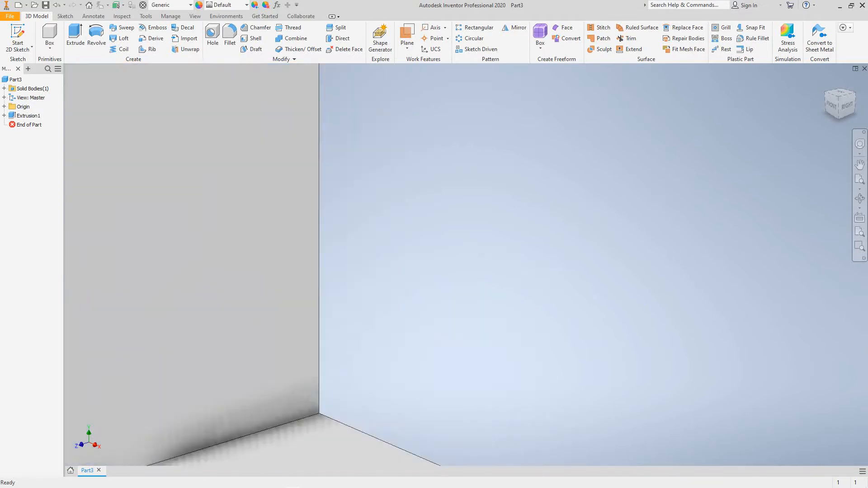
{"action": "scroll", "coordinate": [481, 213], "scroll_direction": "up", "scroll_amount": 9}
{"action": "middle_click_drag", "start_coordinate": [436, 235], "coordinate": [522, 256]}
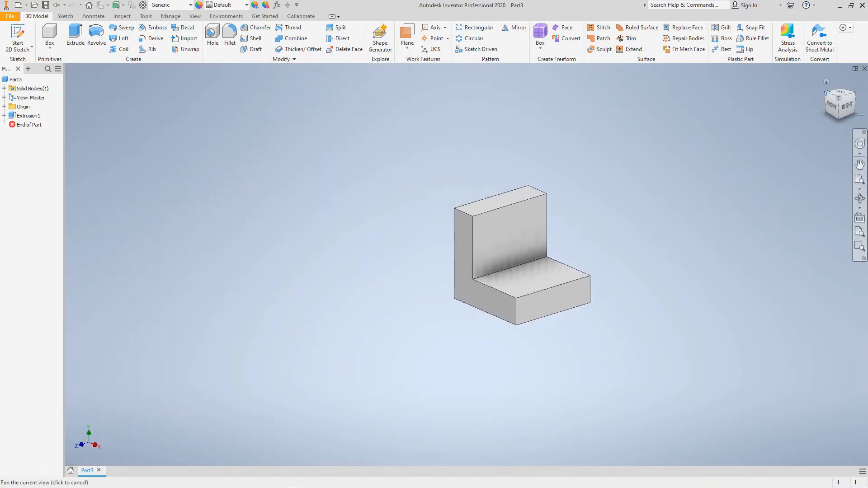
{"action": "left_click", "coordinate": [827, 81]}
{"action": "left_click", "coordinate": [833, 105]}
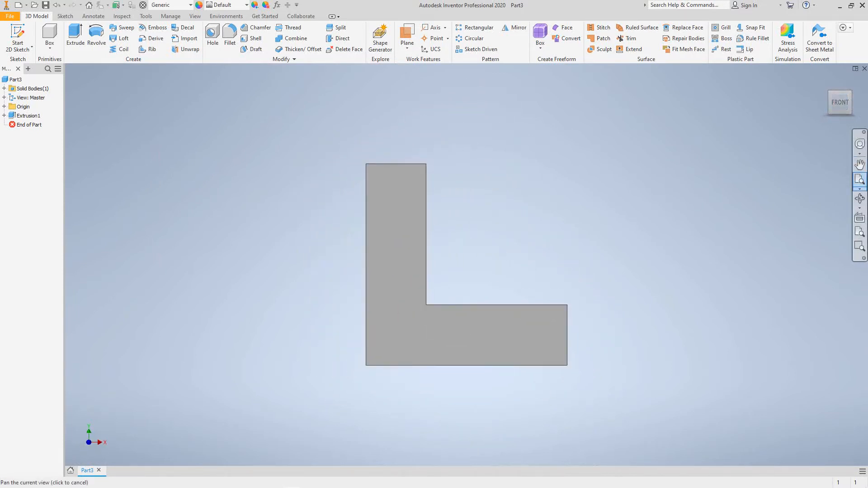
{"action": "left_click_drag", "start_coordinate": [498, 254], "coordinate": [438, 274]}
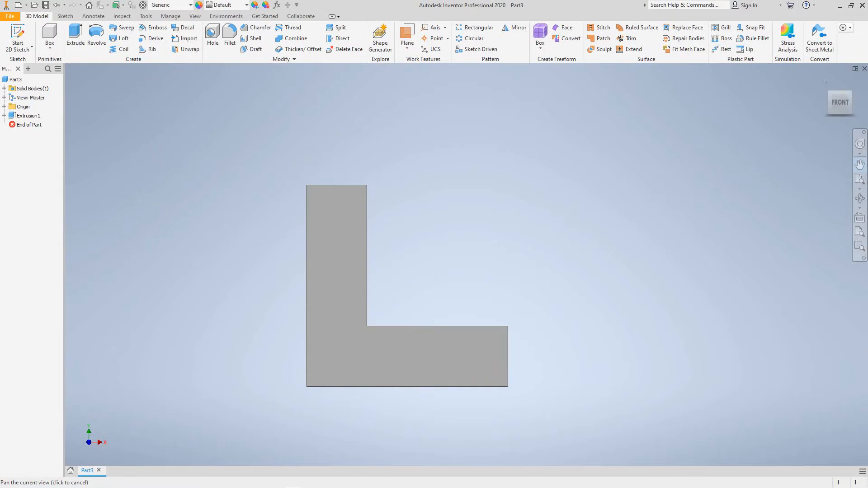
{"action": "left_click", "coordinate": [860, 165]}
{"action": "left_click", "coordinate": [826, 82]}
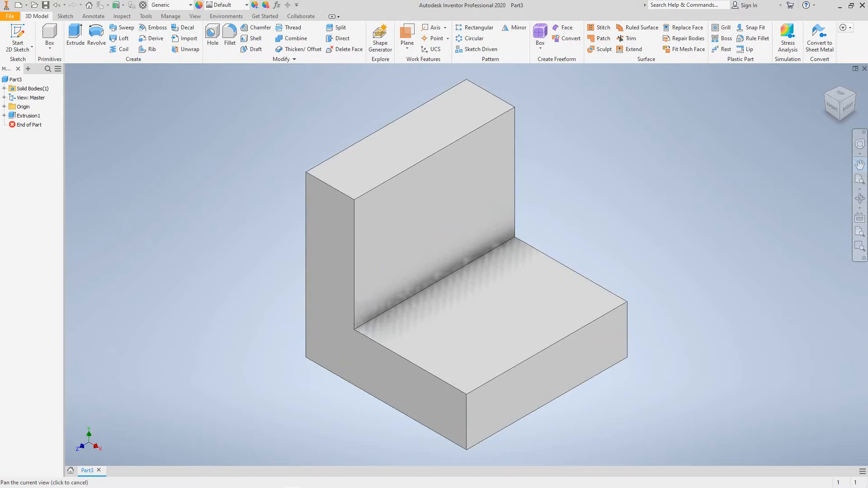
{"action": "right_click", "coordinate": [237, 216]}
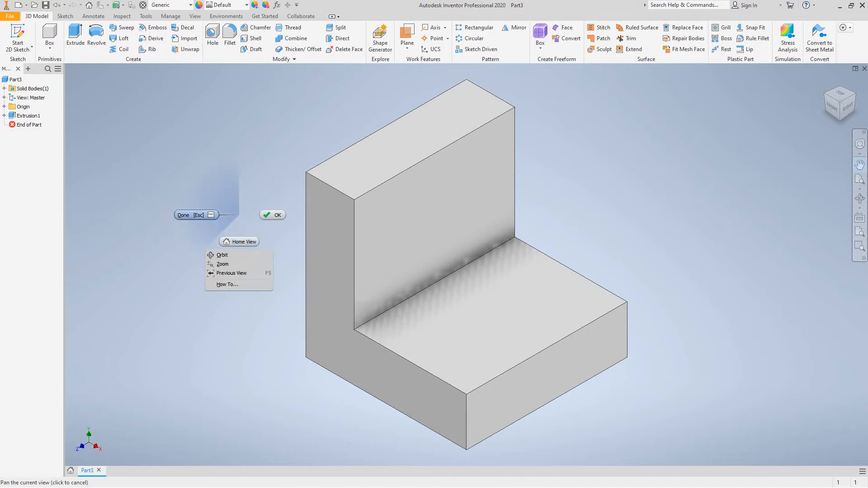
{"action": "key", "text": "Escape"}
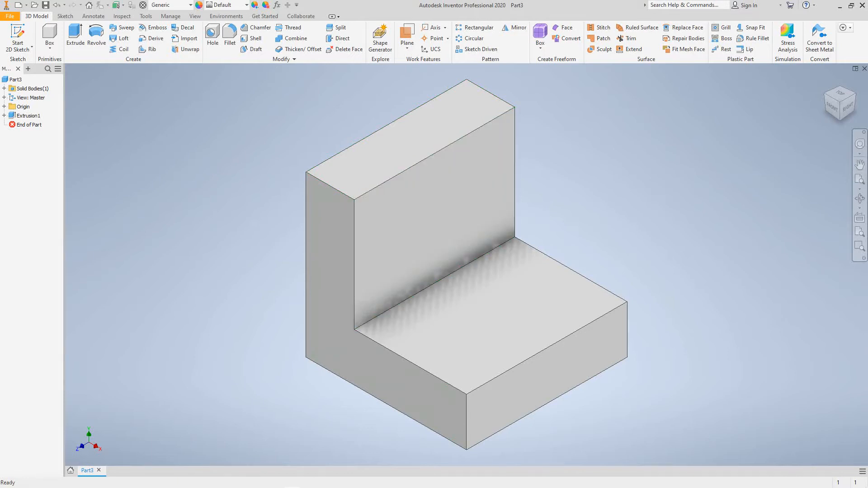
{"action": "middle_click_drag", "start_coordinate": [465, 261], "coordinate": [467, 264], "text": "shift"}
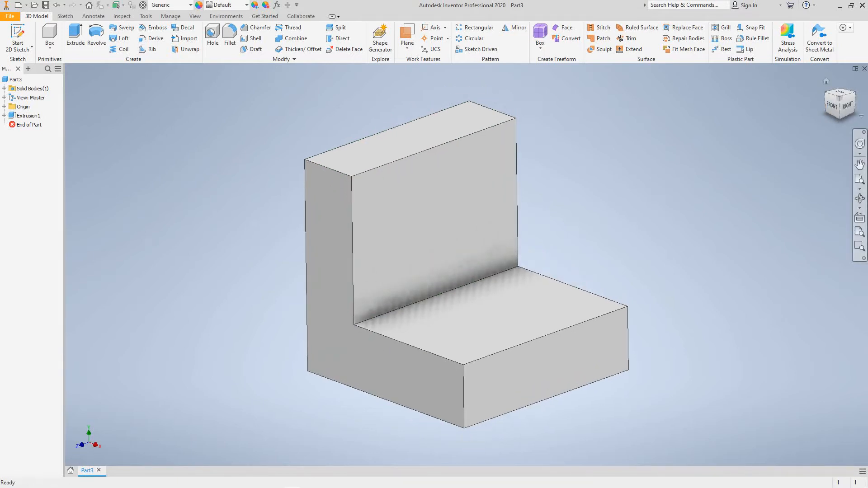
{"action": "key", "text": "F6"}
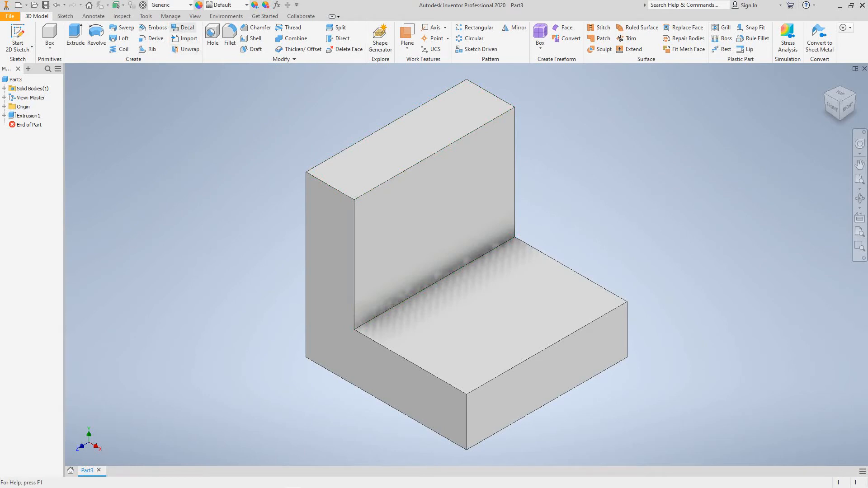
Try the Shaded visual style on the solid and restore Shaded with Edges.
{"action": "left_click", "coordinate": [195, 15]}
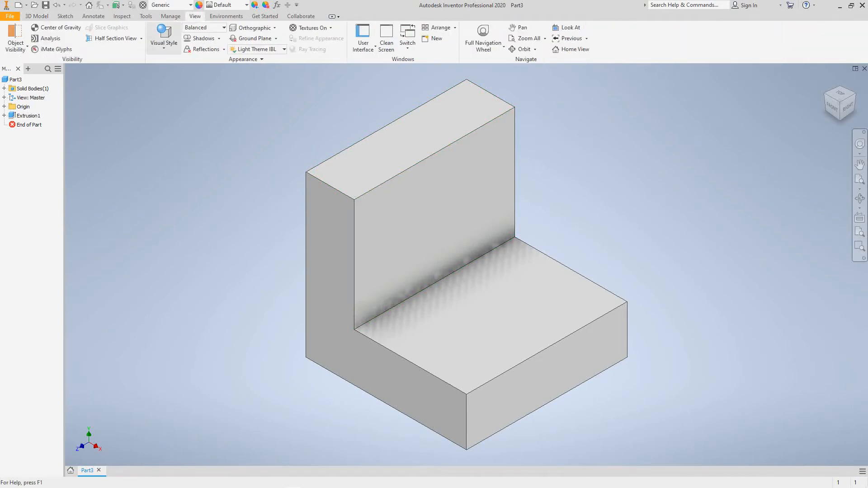
{"action": "left_click", "coordinate": [164, 35]}
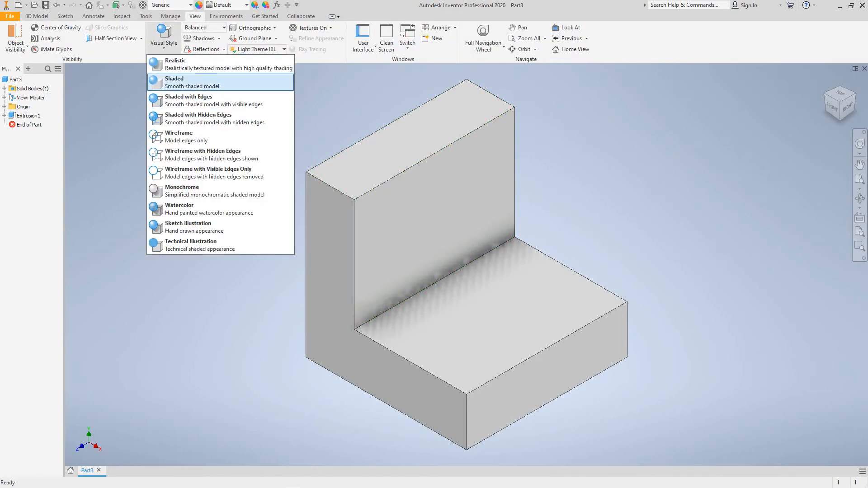
{"action": "left_click", "coordinate": [176, 82]}
{"action": "left_click", "coordinate": [163, 35]}
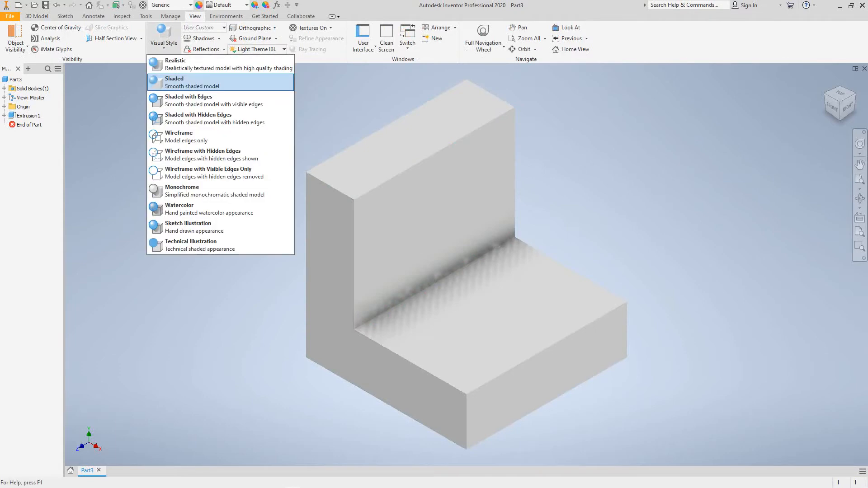
{"action": "left_click", "coordinate": [199, 101]}
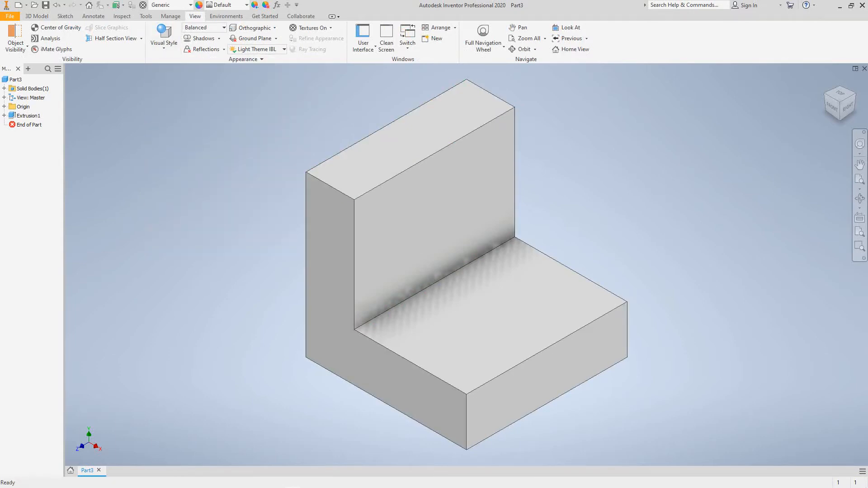
Examine the solid from the front, the right side and the underside, ending in the home view.
{"action": "left_click", "coordinate": [832, 107]}
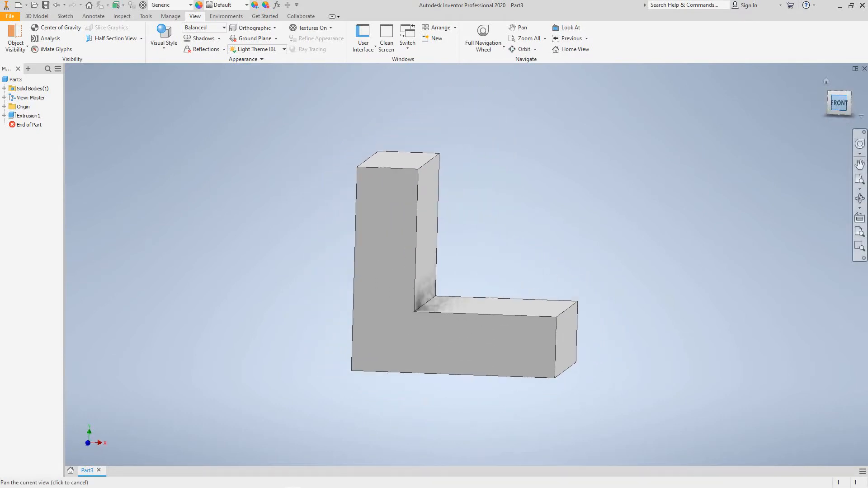
{"action": "left_click", "coordinate": [824, 101]}
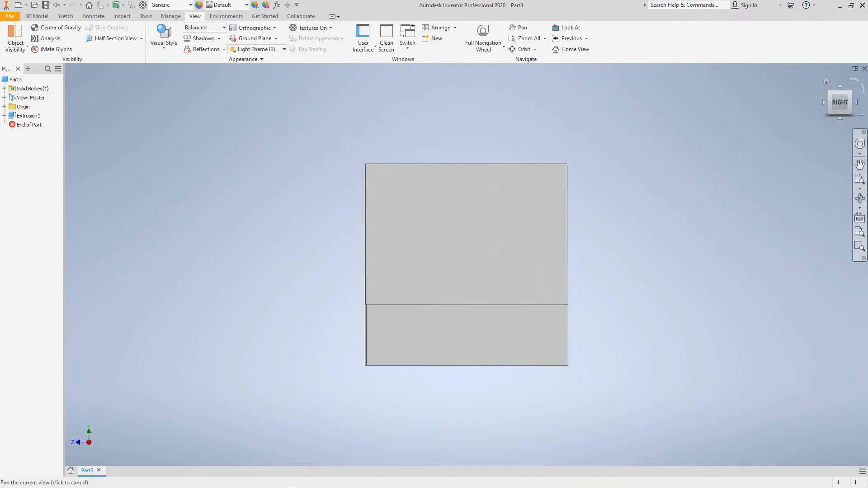
{"action": "left_click", "coordinate": [823, 99]}
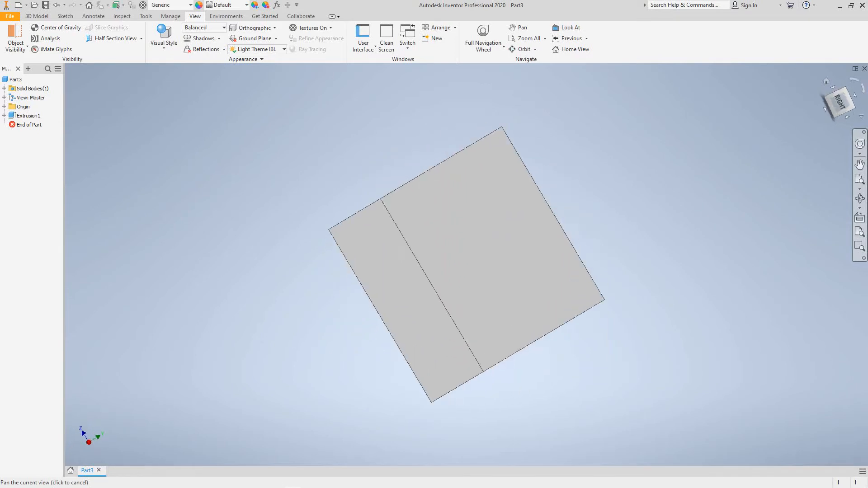
{"action": "left_click", "coordinate": [827, 82]}
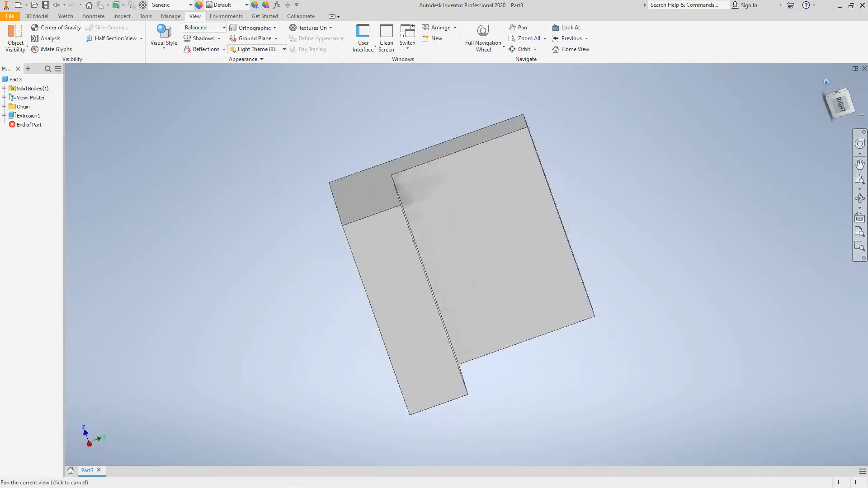
{"action": "left_click", "coordinate": [828, 103]}
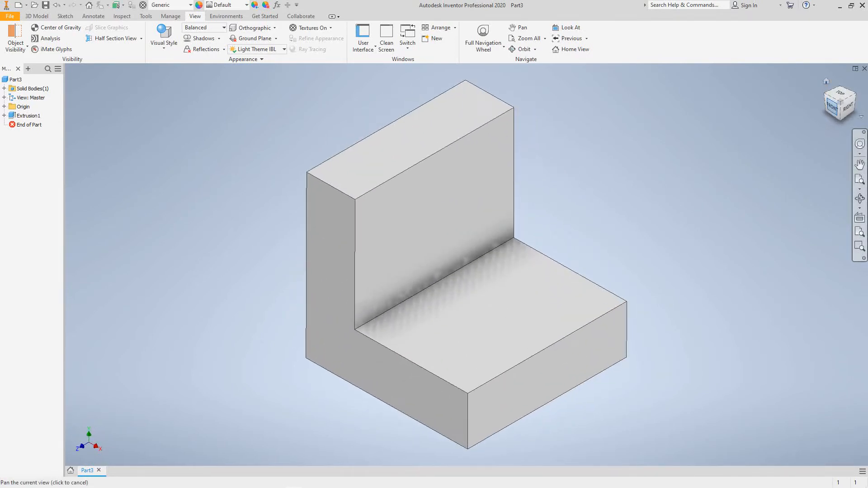
{"action": "left_click", "coordinate": [831, 109]}
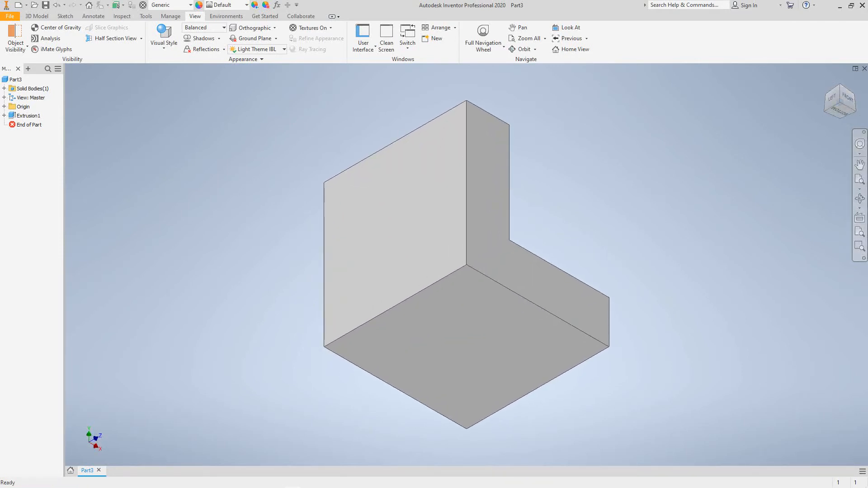
{"action": "key", "text": "F6"}
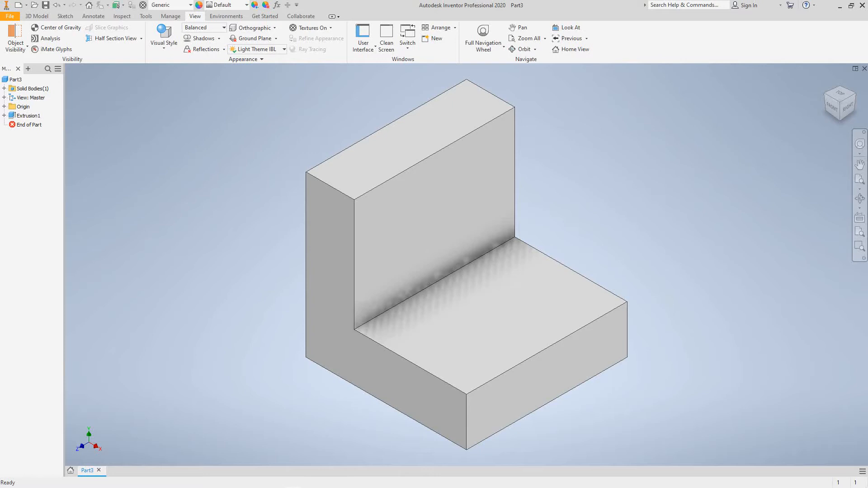
Start a new sketch on the top face of the L solid's upright leg.
{"action": "middle_click_drag", "start_coordinate": [434, 271], "coordinate": [440, 333]}
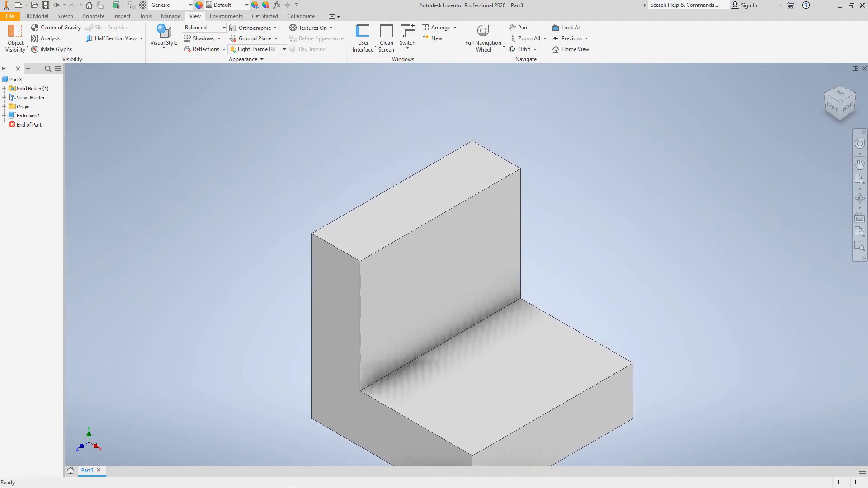
{"action": "left_click", "coordinate": [453, 183]}
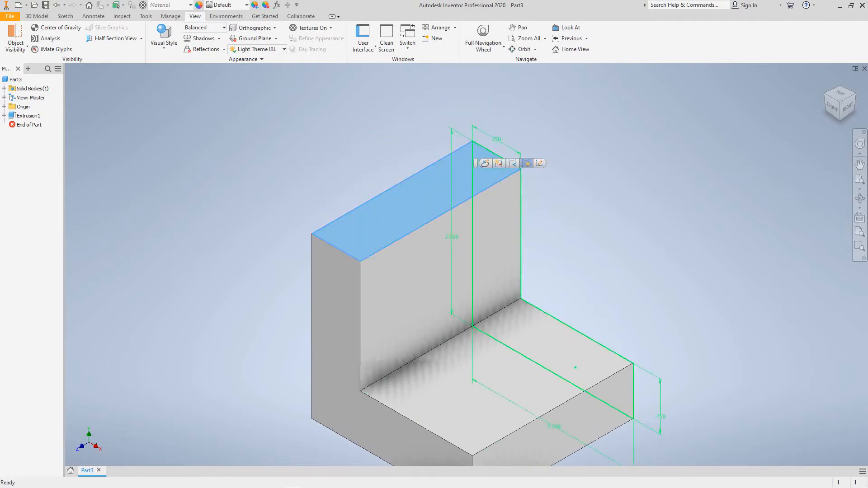
{"action": "left_click", "coordinate": [540, 163]}
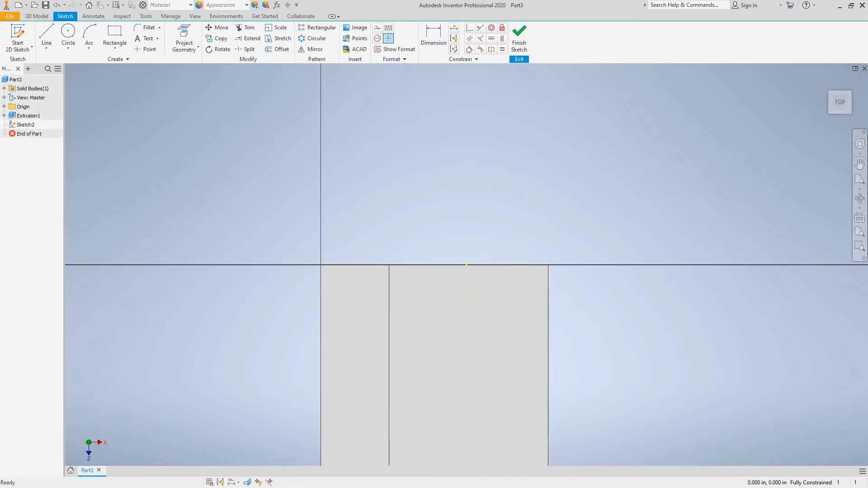
Sketch a closed L-shaped profile left of the solid, about 2.55 in wide and 2.12 in tall, with legs about 0.93 and 0.54 in thick.
{"action": "left_click", "coordinate": [47, 36]}
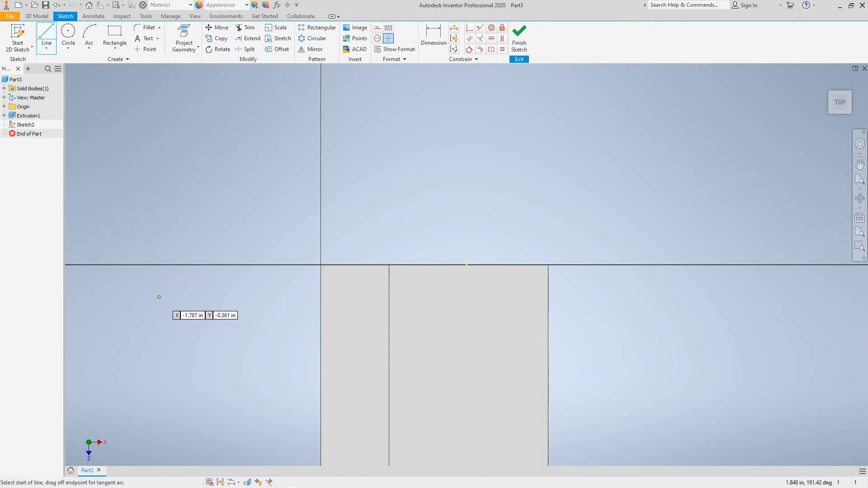
{"action": "mouse_move", "coordinate": [157, 295]}
{"action": "middle_mouse_down"}
{"action": "mouse_move", "coordinate": [186, 282]}
{"action": "mouse_move", "coordinate": [344, 273]}
{"action": "middle_mouse_up"}
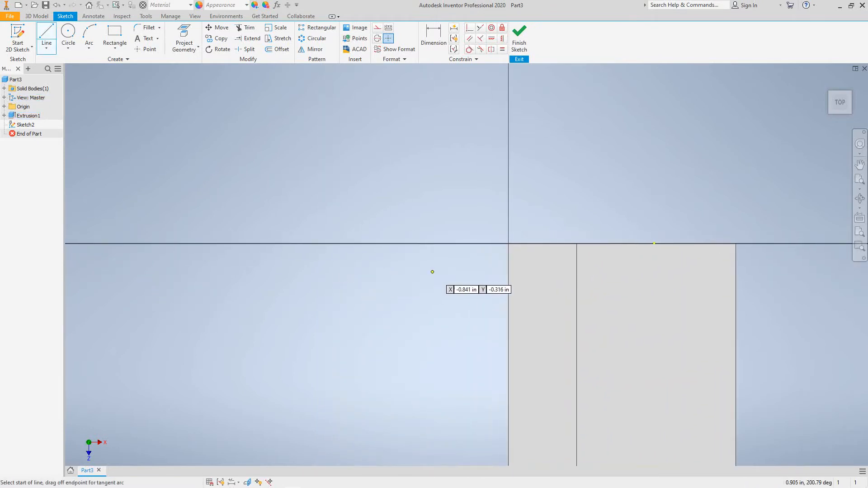
{"action": "left_click", "coordinate": [438, 257]}
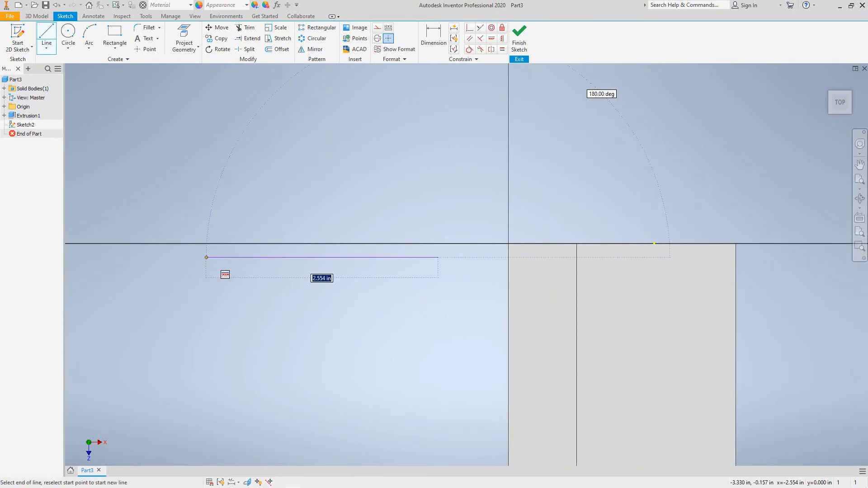
{"action": "left_click", "coordinate": [207, 257]}
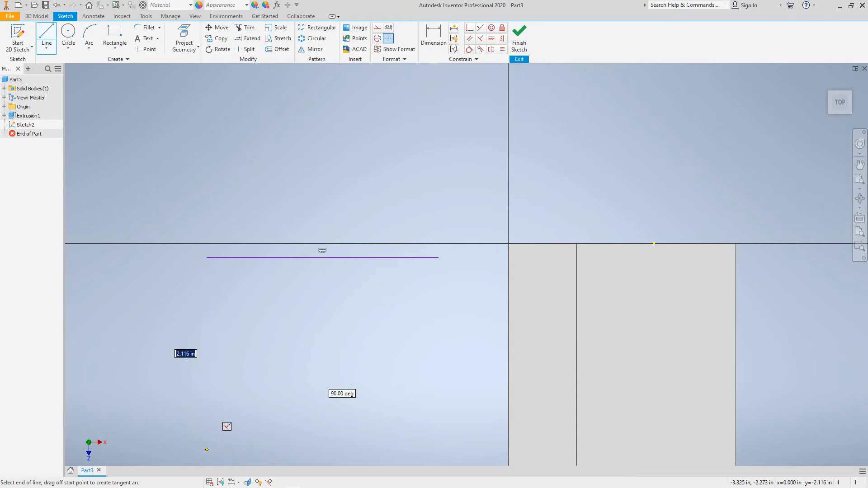
{"action": "left_click", "coordinate": [206, 450]}
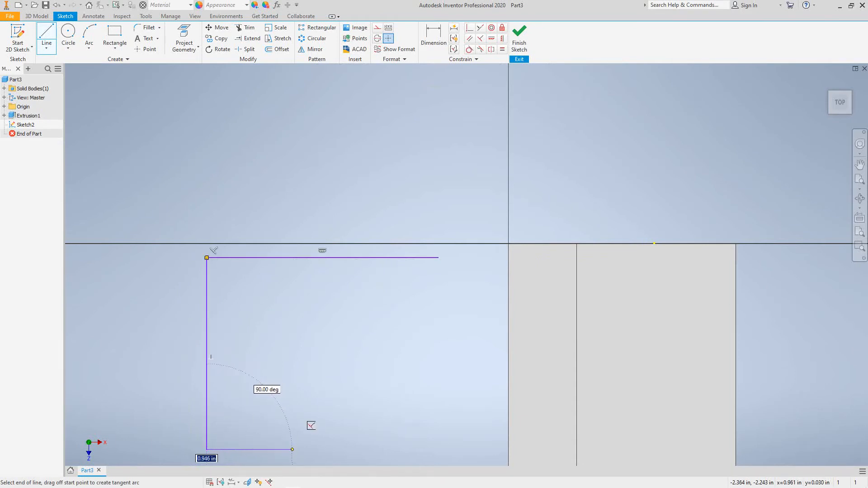
{"action": "left_click", "coordinate": [291, 450]}
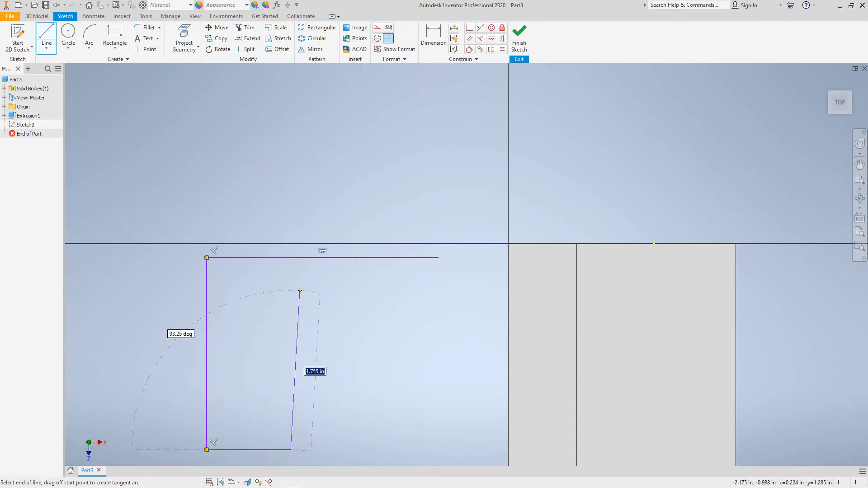
{"action": "left_click", "coordinate": [291, 308]}
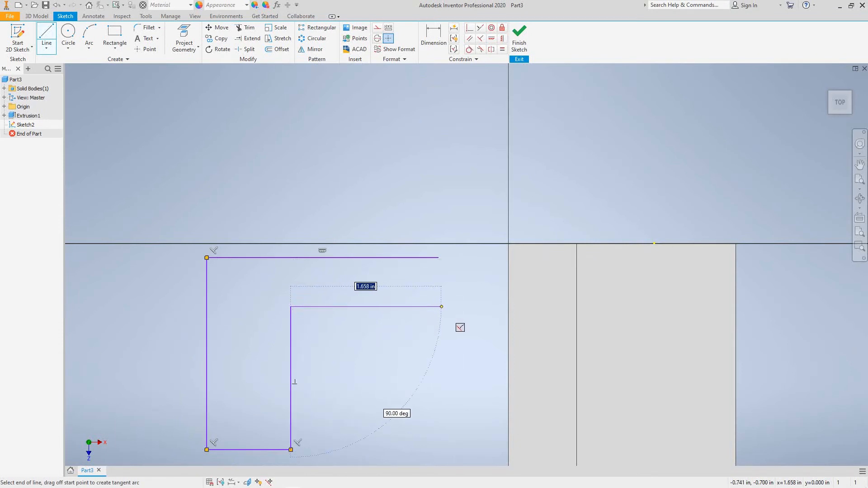
{"action": "left_click", "coordinate": [438, 307]}
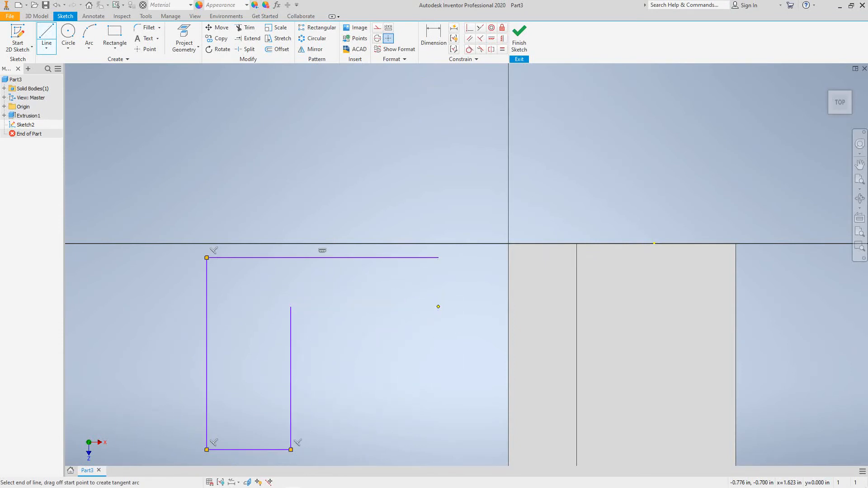
{"action": "left_click", "coordinate": [439, 258]}
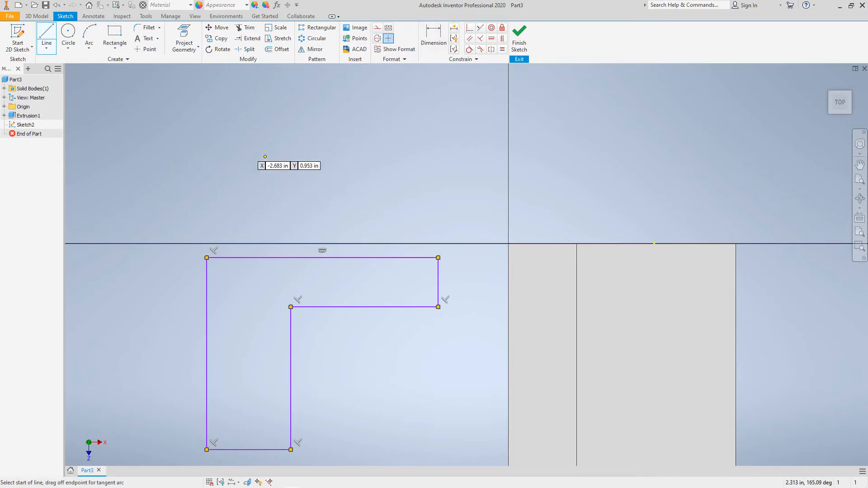
Dimension the L profile's overall width along its upper edge and its overall height along its outer vertical edge.
{"action": "left_click", "coordinate": [434, 37]}
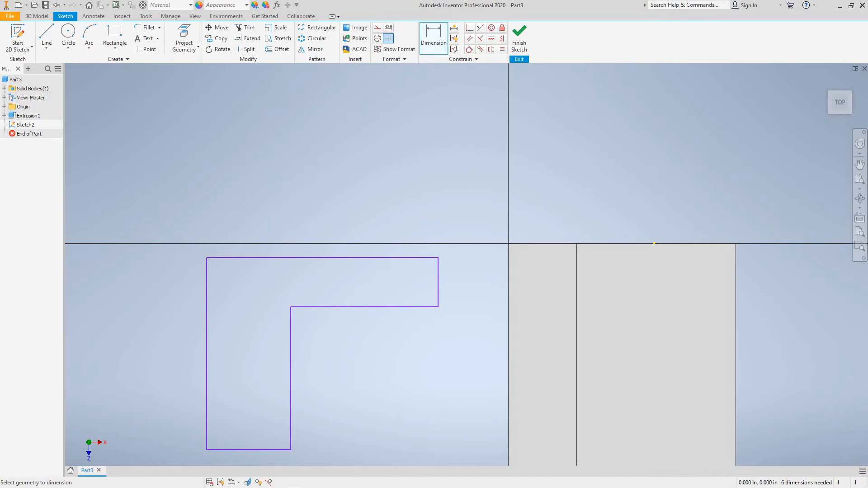
{"action": "left_click", "coordinate": [321, 258]}
{"action": "left_click", "coordinate": [319, 196]}
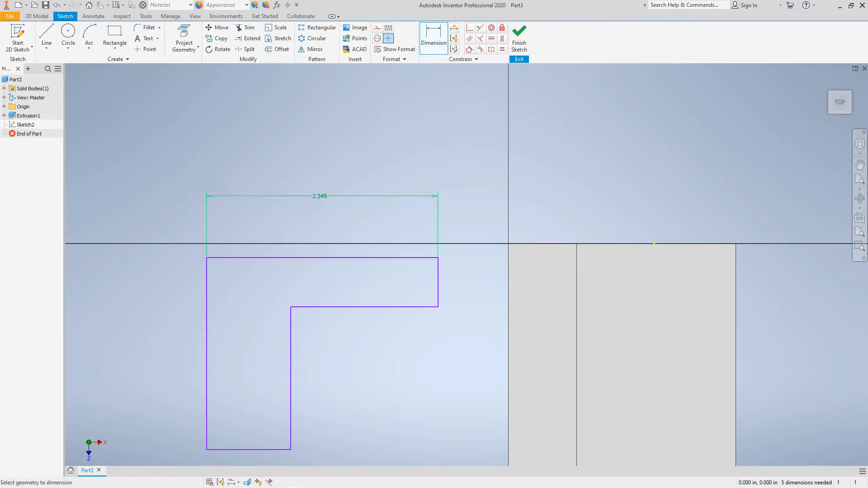
{"action": "left_click", "coordinate": [207, 352]}
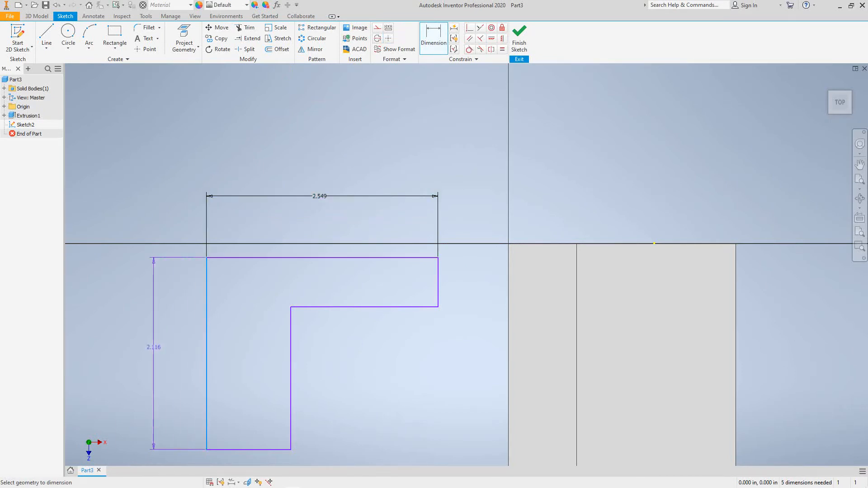
{"action": "left_click", "coordinate": [154, 347]}
Dimension the thickness of both legs, on the vertical leg's lower end and the horizontal leg's short end.
{"action": "scroll", "coordinate": [235, 339], "scroll_direction": "down", "scroll_amount": 3}
{"action": "middle_click_drag", "start_coordinate": [235, 339], "coordinate": [264, 216]}
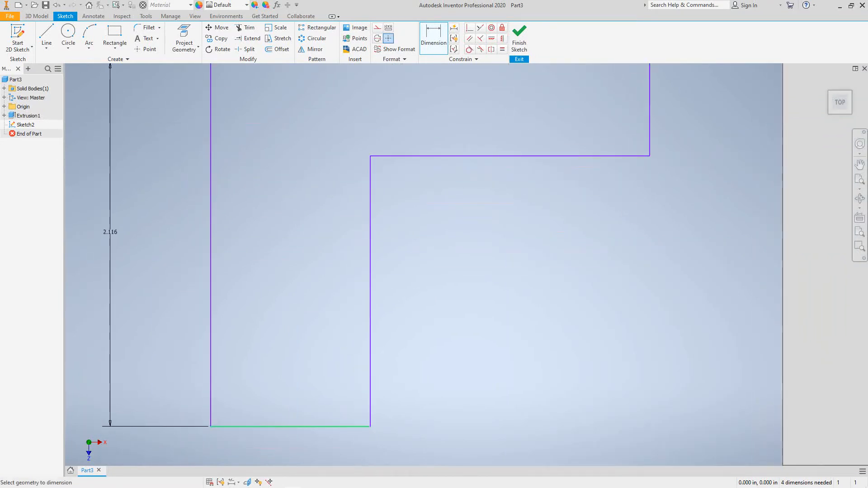
{"action": "left_click", "coordinate": [292, 426]}
{"action": "middle_click_drag", "start_coordinate": [295, 430], "coordinate": [320, 317]}
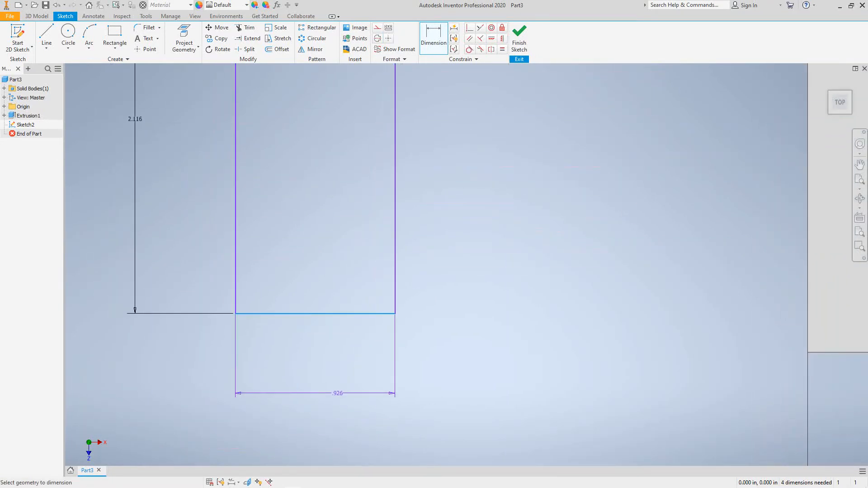
{"action": "left_click", "coordinate": [337, 393]}
{"action": "scroll", "coordinate": [428, 303], "scroll_direction": "up", "scroll_amount": 3}
{"action": "middle_click_drag", "start_coordinate": [427, 303], "coordinate": [401, 352]}
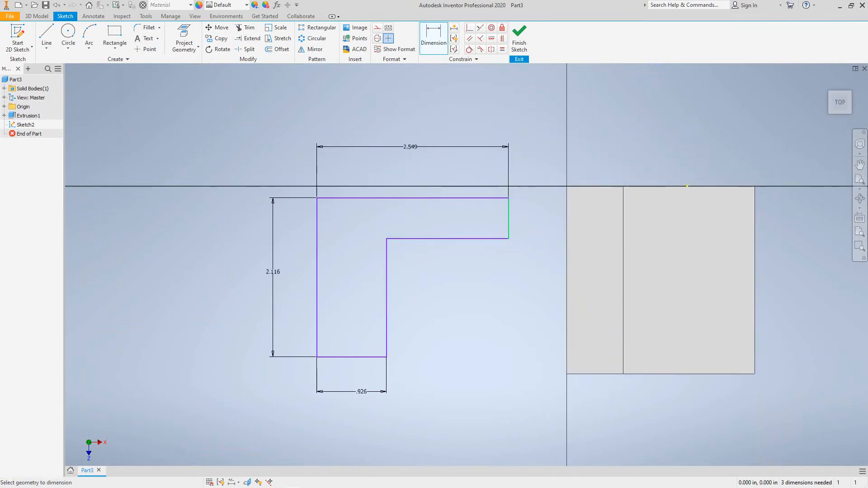
{"action": "left_click", "coordinate": [509, 218]}
{"action": "left_click", "coordinate": [542, 223]}
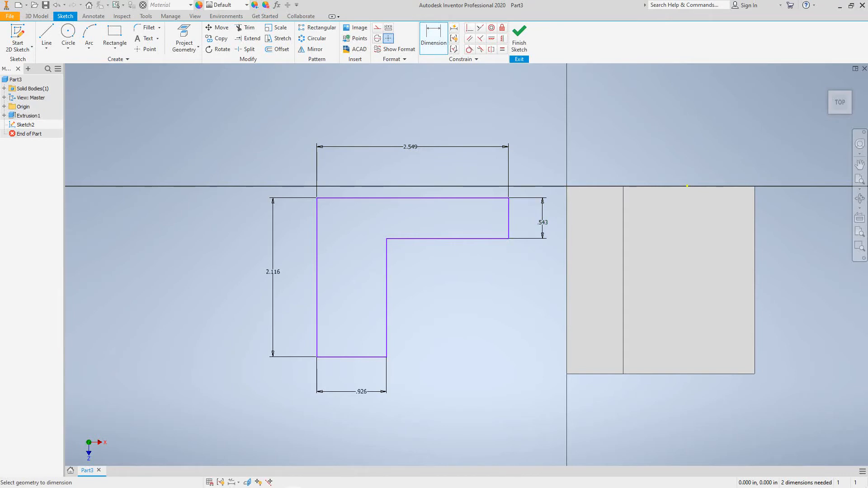
Locate the profile by dimensioning its short end from the solid's near side edge and its upper edge from the solid's back edge.
{"action": "left_click", "coordinate": [509, 218]}
{"action": "left_click", "coordinate": [567, 189]}
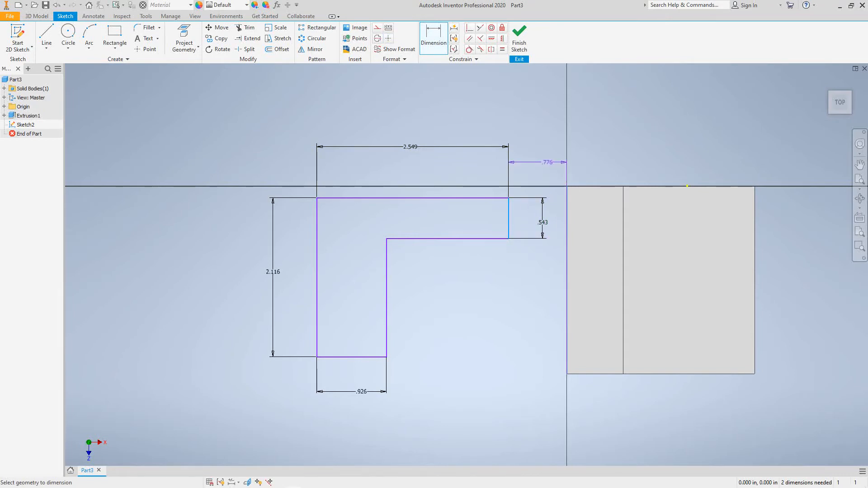
{"action": "left_click", "coordinate": [549, 155]}
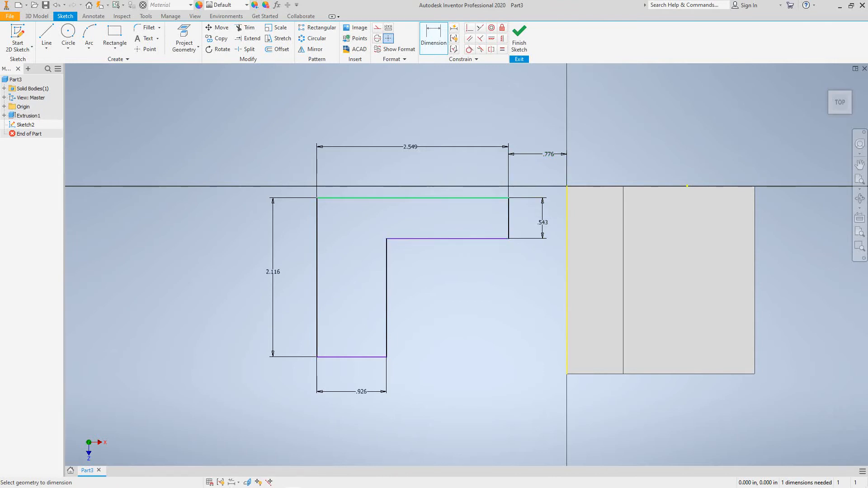
{"action": "left_click", "coordinate": [497, 198]}
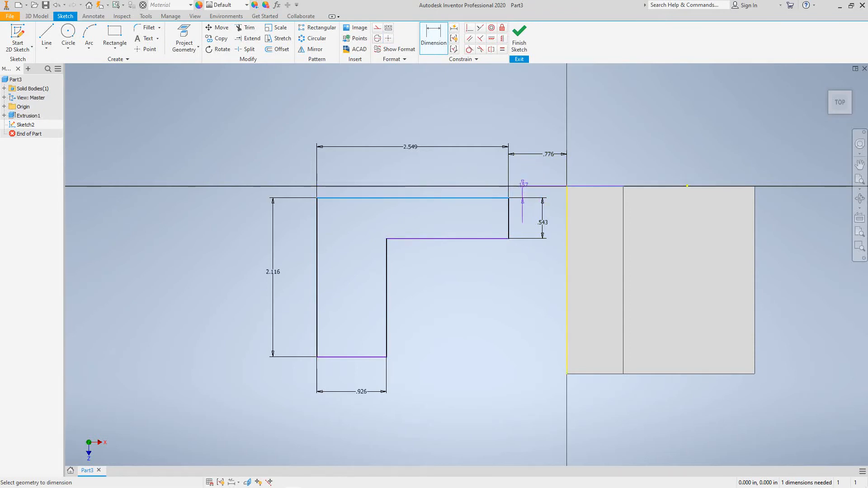
{"action": "scroll", "coordinate": [522, 191], "scroll_direction": "down", "scroll_amount": 5}
{"action": "scroll", "coordinate": [522, 192], "scroll_direction": "up", "scroll_amount": 5}
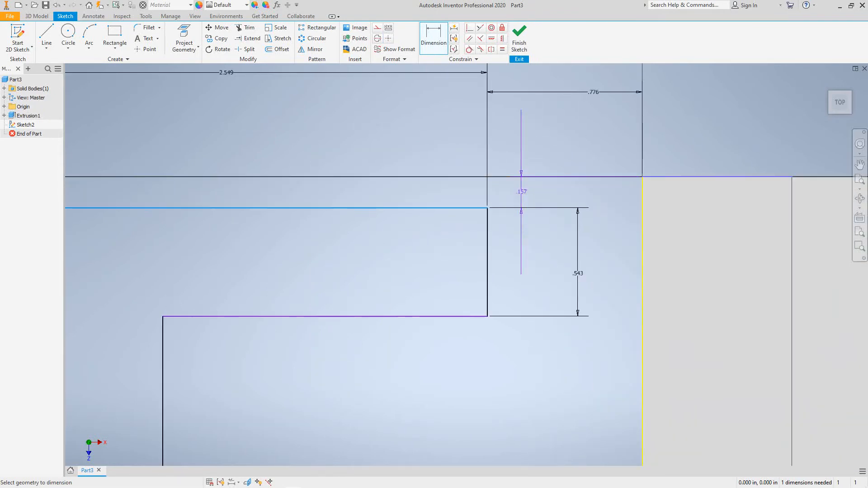
{"action": "left_click", "coordinate": [522, 192]}
Set the L profile's overall width to 1.958 in and its overall height to 1.777 in.
{"action": "scroll", "coordinate": [521, 192], "scroll_direction": "up", "scroll_amount": 2}
{"action": "scroll", "coordinate": [528, 192], "scroll_direction": "down", "scroll_amount": 5}
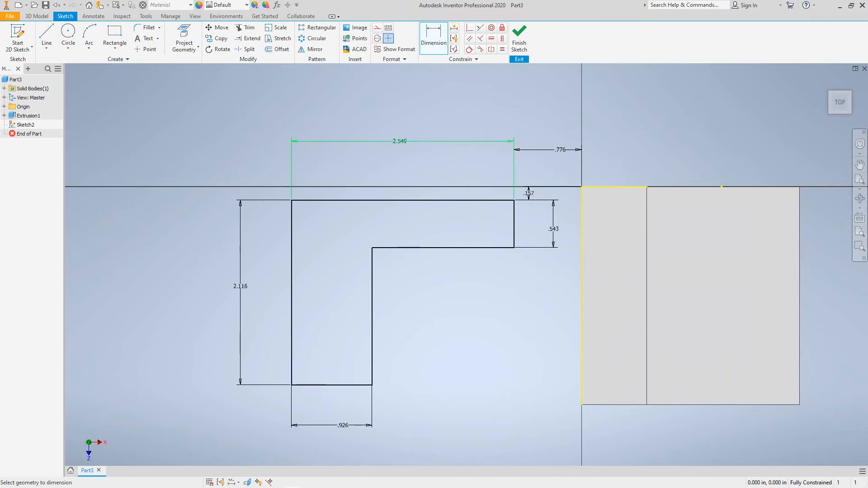
{"action": "double_click", "coordinate": [400, 141]}
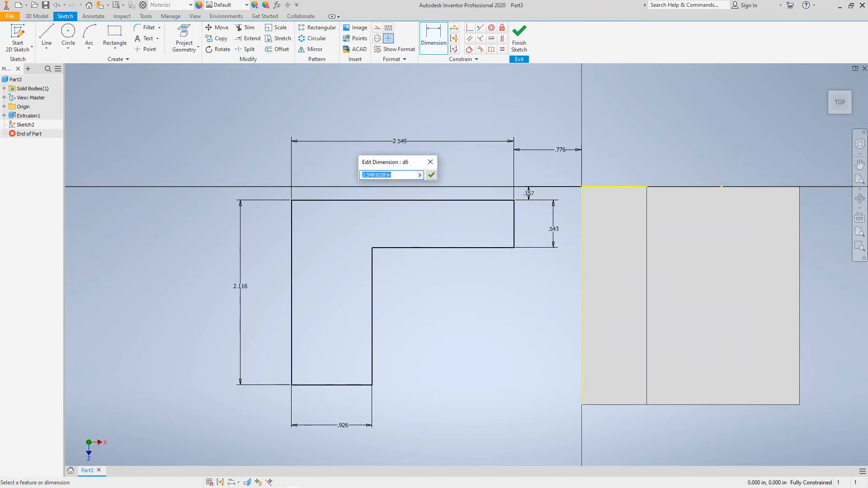
{"action": "type", "text": "1.958"}
{"action": "left_click", "coordinate": [432, 175]}
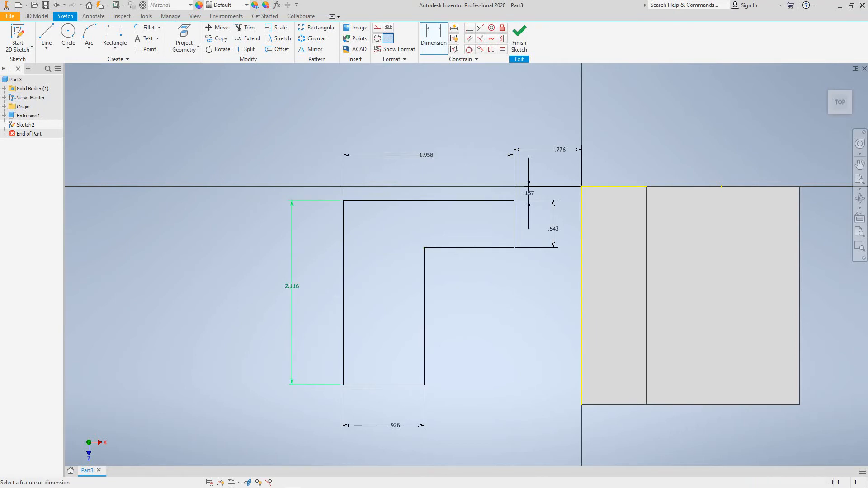
{"action": "left_click", "coordinate": [292, 287]}
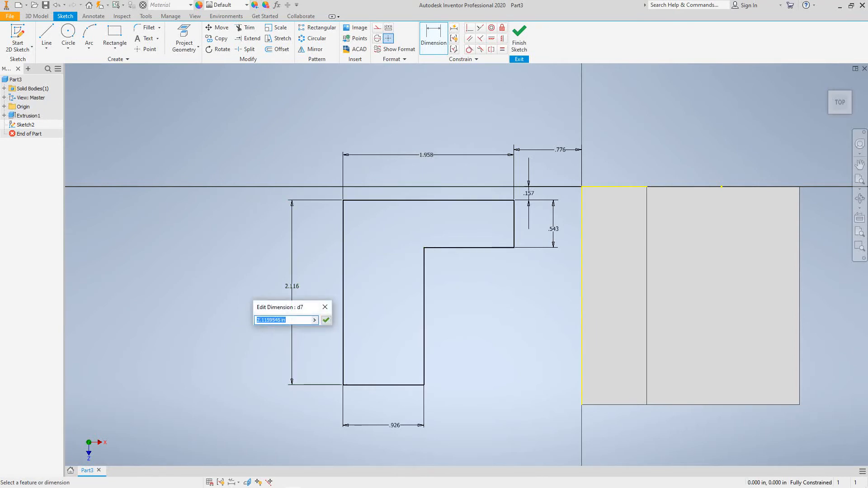
{"action": "type", "text": ".777"}
{"action": "left_click", "coordinate": [326, 320]}
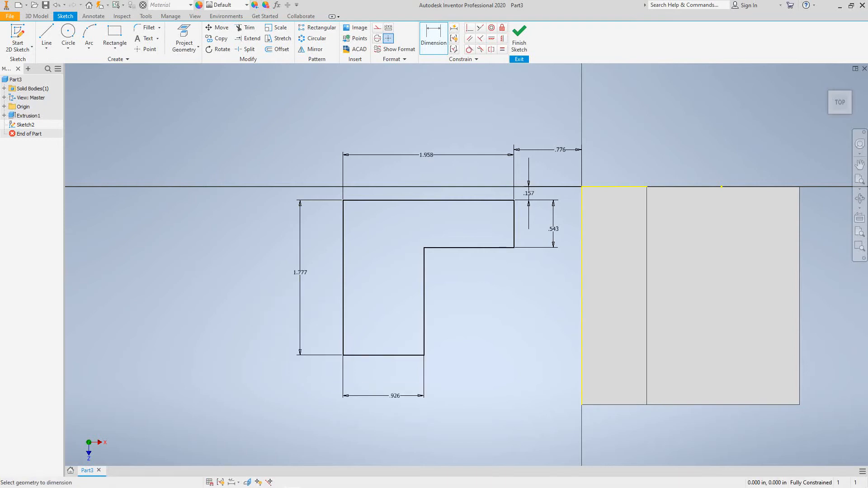
{"action": "left_click", "coordinate": [395, 396]}
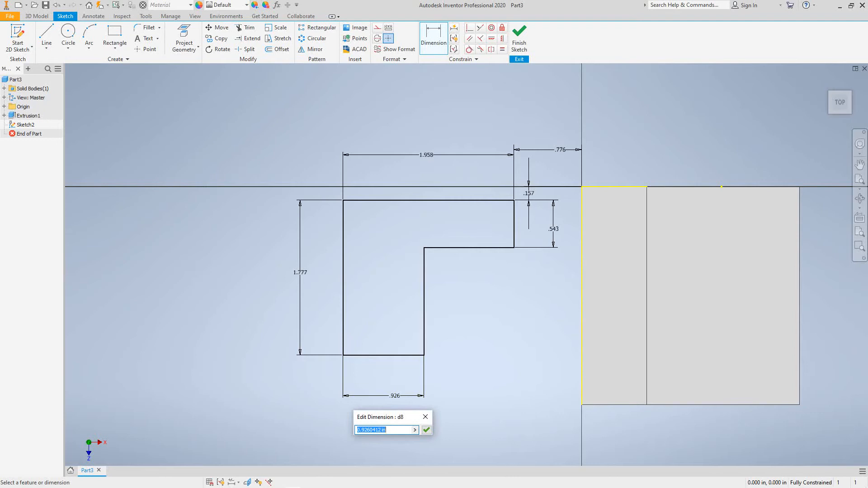
{"action": "left_click", "coordinate": [426, 417]}
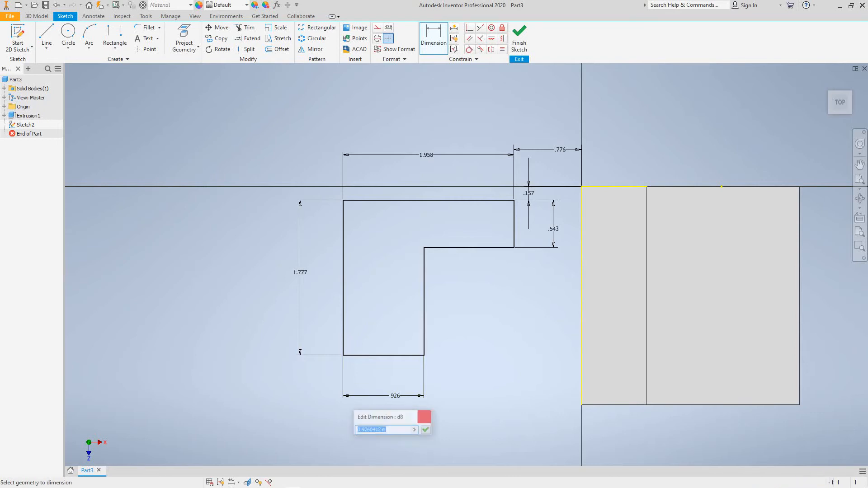
Set the L profile's overall width to 2.5 in.
{"action": "scroll", "coordinate": [476, 304], "scroll_direction": "up", "scroll_amount": 3}
{"action": "scroll", "coordinate": [475, 304], "scroll_direction": "down", "scroll_amount": 7}
{"action": "middle_click_drag", "start_coordinate": [476, 304], "coordinate": [470, 315]}
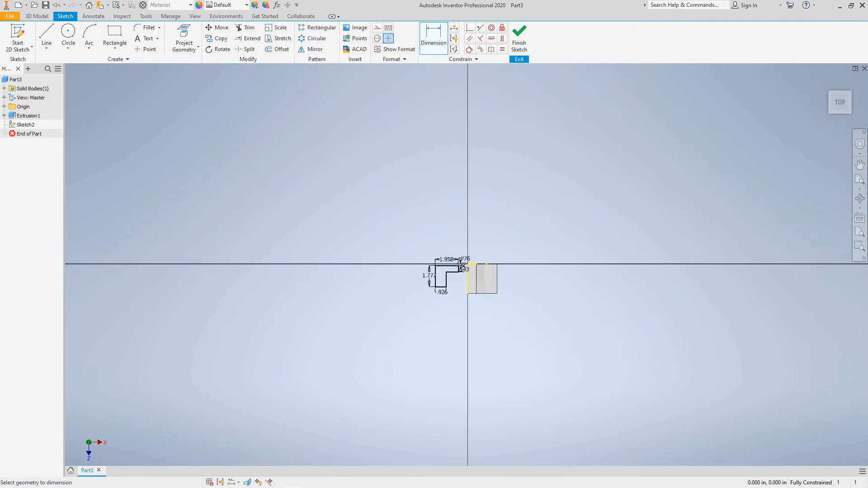
{"action": "scroll", "coordinate": [449, 259], "scroll_direction": "up", "scroll_amount": 5}
{"action": "double_click", "coordinate": [461, 252]}
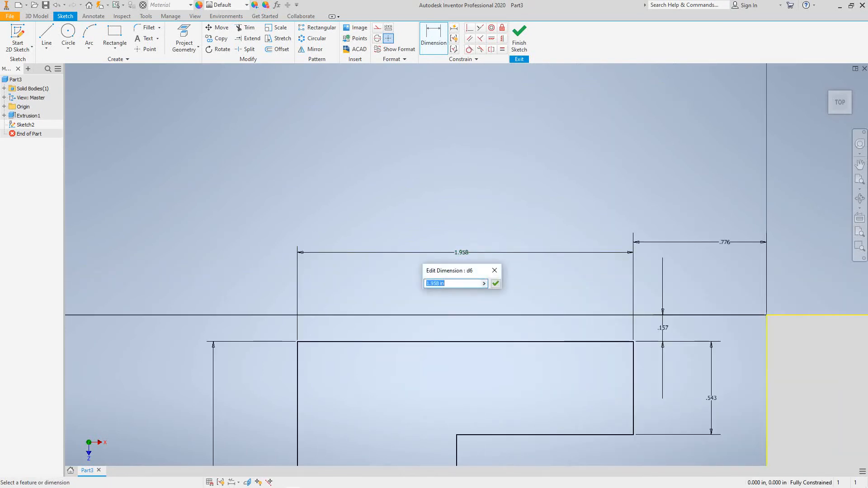
{"action": "type", "text": "2.5"}
{"action": "key", "text": "Return"}
Set the L profile's overall height to 2.5 in.
{"action": "scroll", "coordinate": [459, 322], "scroll_direction": "down", "scroll_amount": 4}
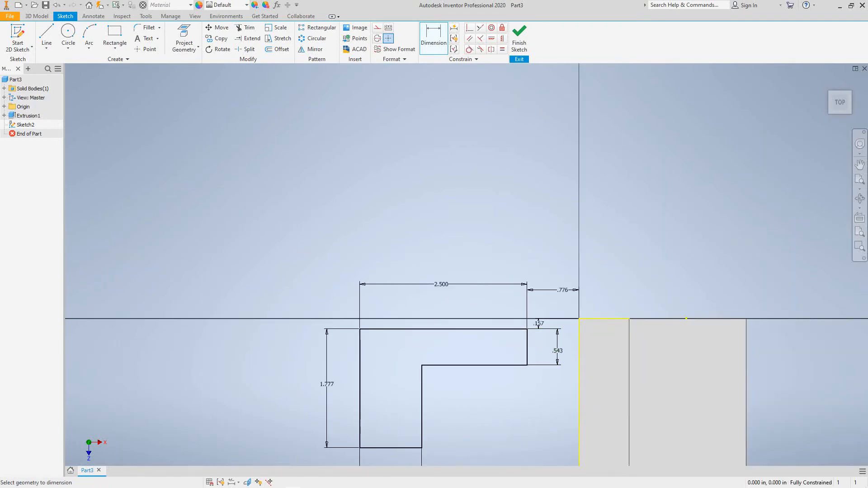
{"action": "middle_click_drag", "start_coordinate": [360, 389], "coordinate": [382, 282]}
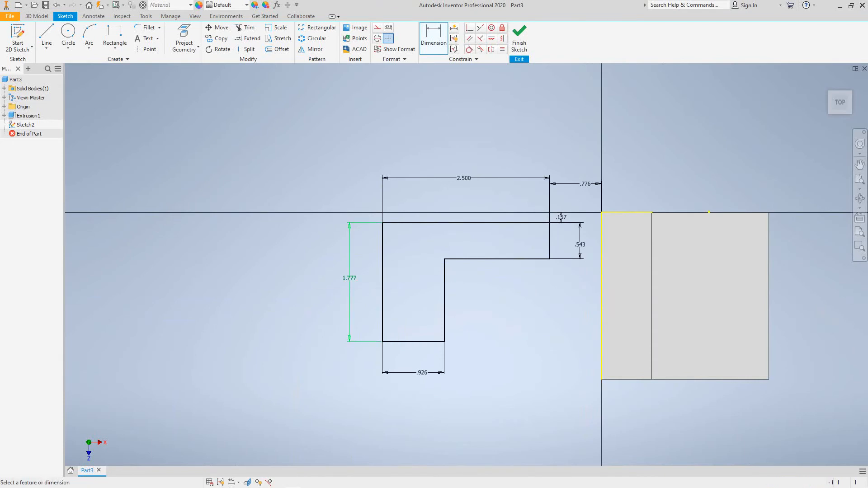
{"action": "double_click", "coordinate": [349, 299]}
{"action": "type", "text": "2.5"}
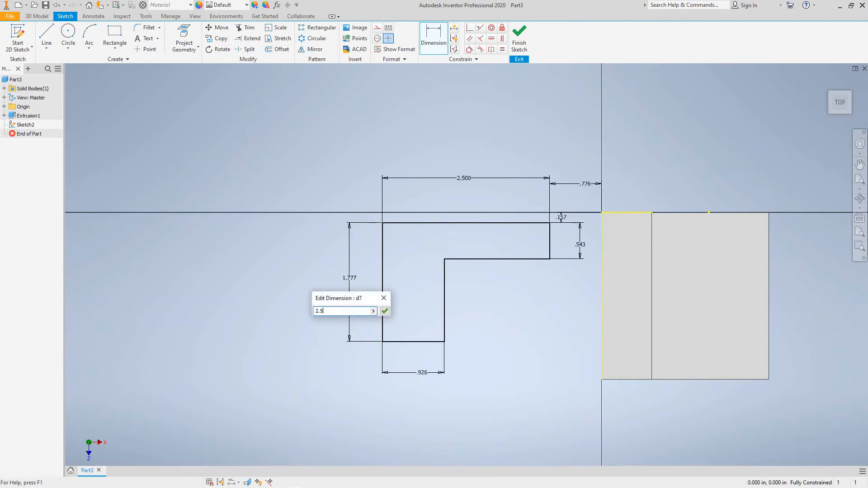
{"action": "key", "text": "Return"}
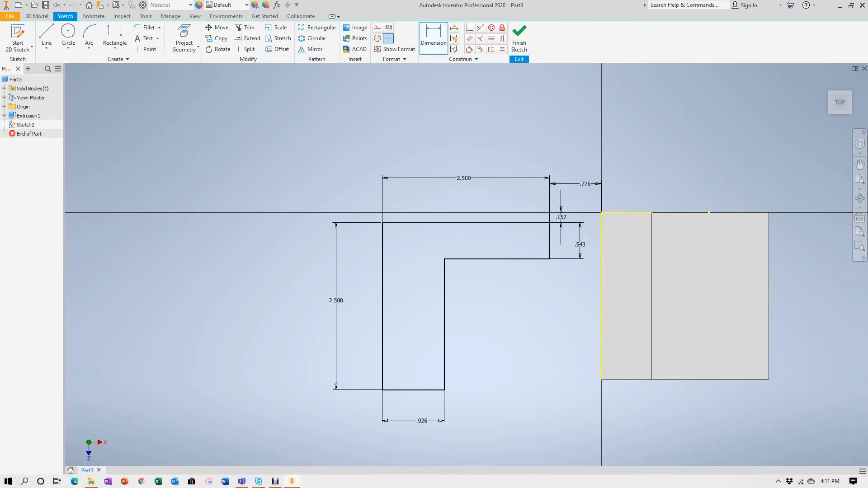
Set the width of the profile's vertical leg to .750 in.
{"action": "double_click", "coordinate": [422, 421]}
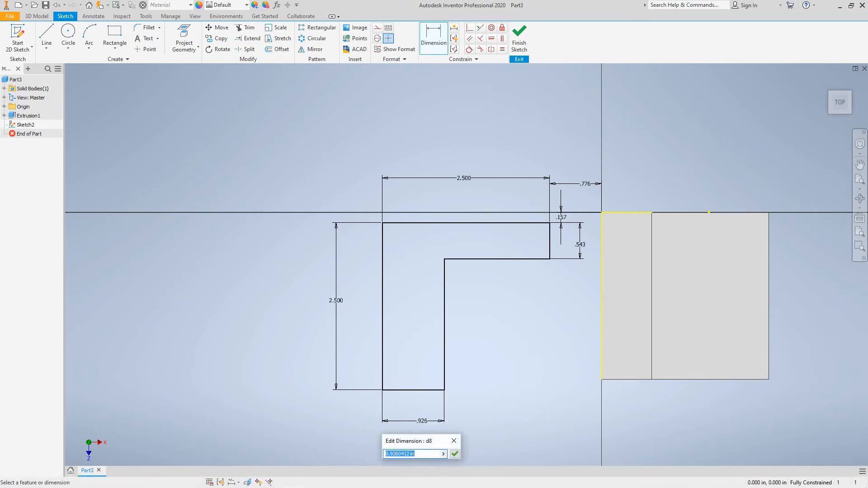
{"action": "type", "text": ".750"}
{"action": "key", "text": "Return"}
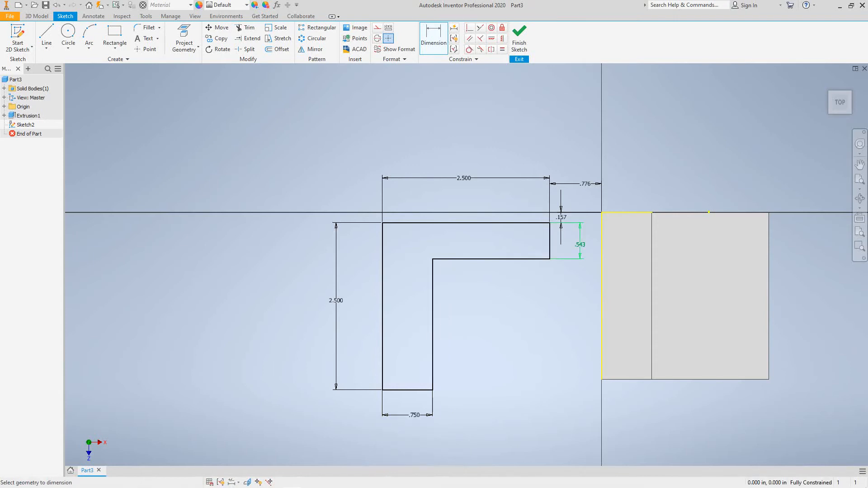
Set the thickness of the L profile's horizontal leg to .750 in.
{"action": "left_click", "coordinate": [580, 245]}
{"action": "type", "text": ".7"}
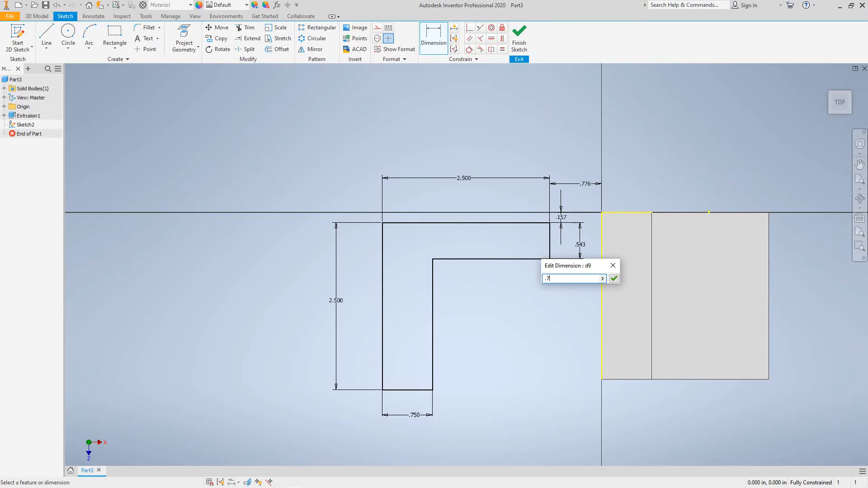
{"action": "type", "text": "50"}
{"action": "left_click", "coordinate": [614, 279]}
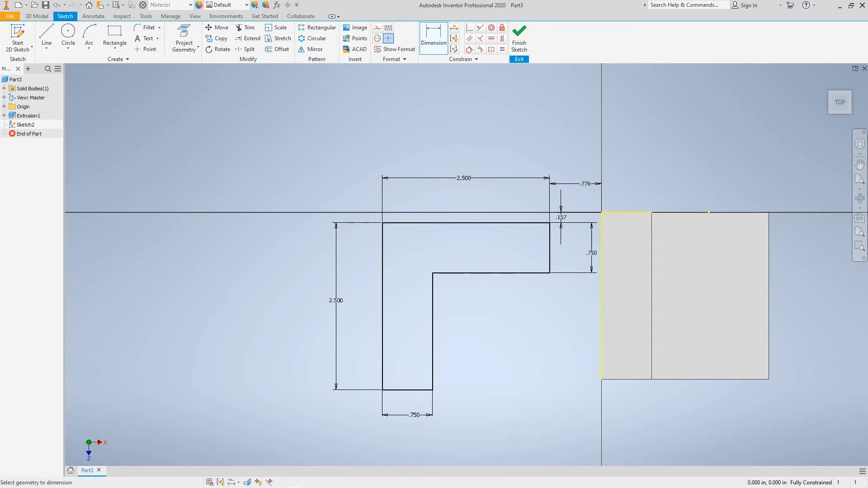
Set both offsets between the L profile and the existing solid's corner to 0 so their corners coincide.
{"action": "double_click", "coordinate": [586, 184]}
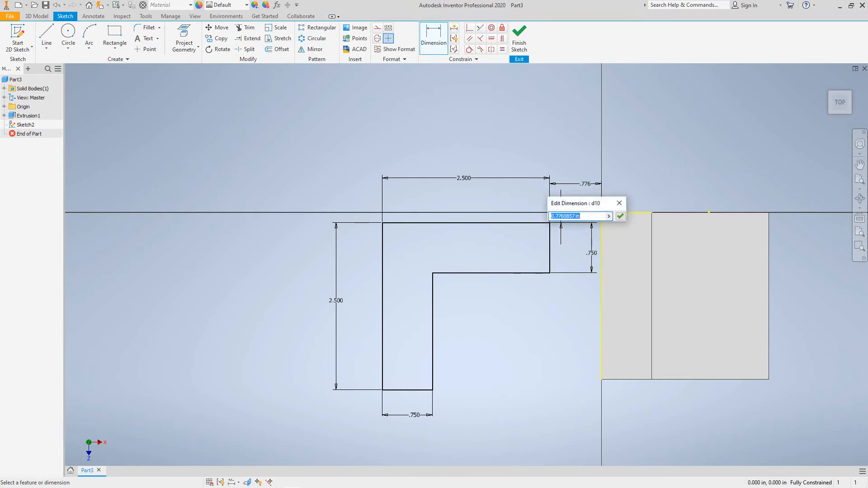
{"action": "type", "text": "0"}
{"action": "left_click", "coordinate": [620, 216]}
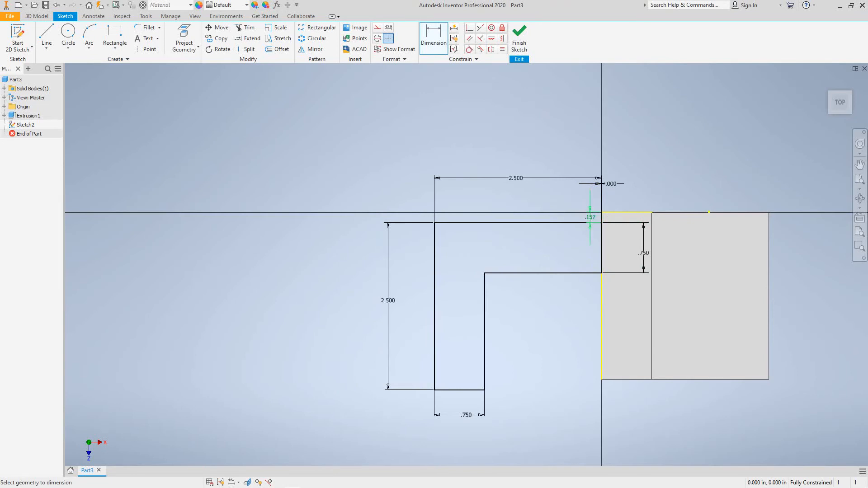
{"action": "double_click", "coordinate": [591, 217]}
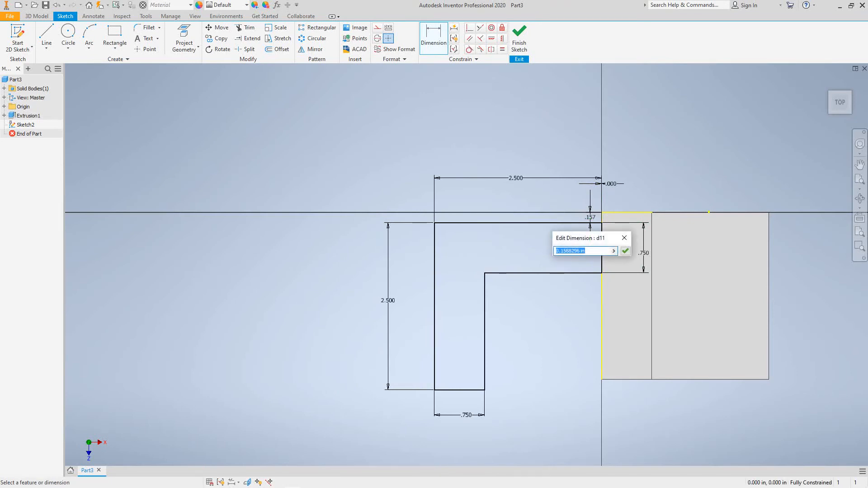
{"action": "type", "text": "0"}
{"action": "left_click", "coordinate": [626, 251]}
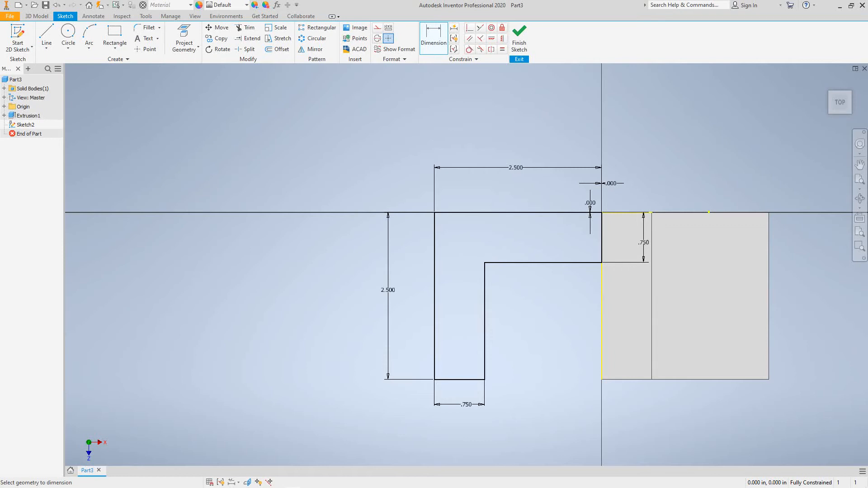
Finish the fully dimensioned L profile sketch.
{"action": "scroll", "coordinate": [537, 356], "scroll_direction": "up", "scroll_amount": 3}
{"action": "scroll", "coordinate": [536, 356], "scroll_direction": "down", "scroll_amount": 5}
{"action": "scroll", "coordinate": [536, 356], "scroll_direction": "up", "scroll_amount": 3}
{"action": "mouse_move", "coordinate": [537, 356]}
{"action": "middle_mouse_down"}
{"action": "mouse_move", "coordinate": [532, 364]}
{"action": "mouse_move", "coordinate": [452, 376]}
{"action": "middle_mouse_up"}
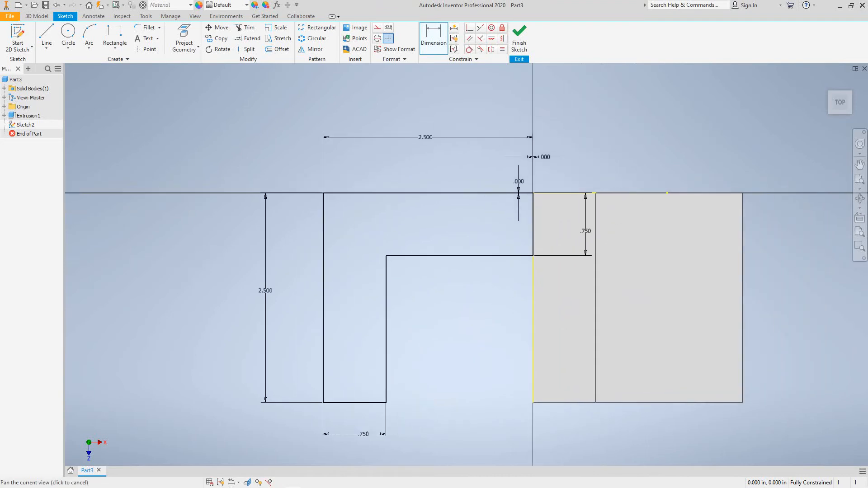
{"action": "scroll", "coordinate": [440, 365], "scroll_direction": "up", "scroll_amount": 2}
{"action": "scroll", "coordinate": [439, 366], "scroll_direction": "down", "scroll_amount": 5}
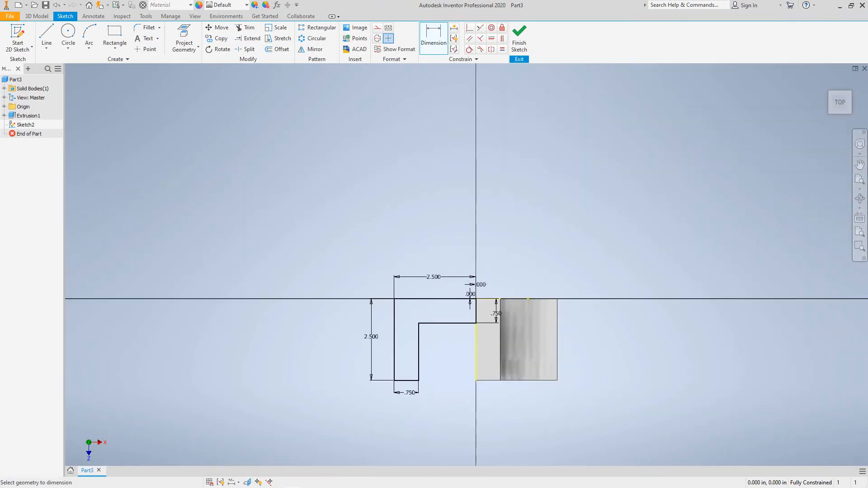
{"action": "right_click", "coordinate": [445, 357]}
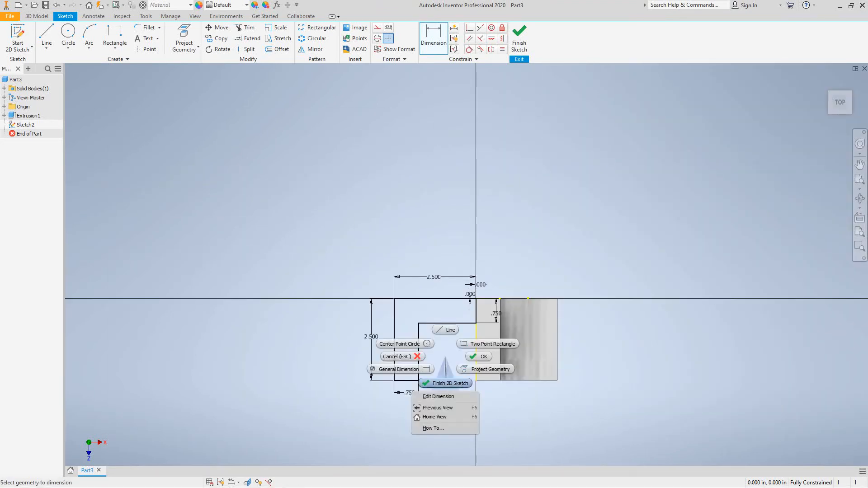
{"action": "left_click", "coordinate": [446, 383]}
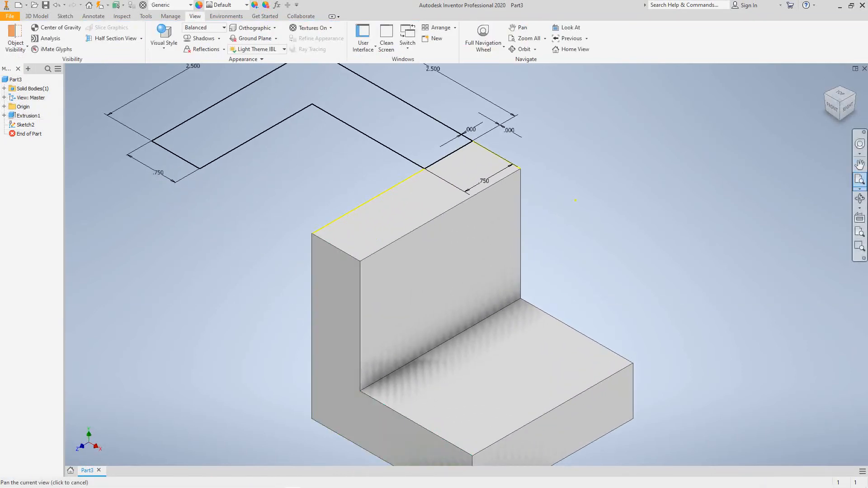
Extrude the L profile 2.5 in downward in the flipped direction, joining it to the existing solid.
{"action": "left_click", "coordinate": [860, 179]}
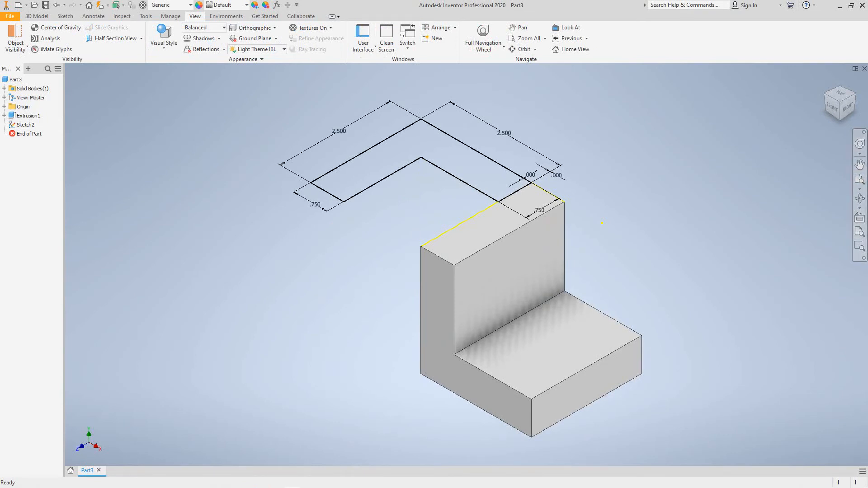
{"action": "left_click", "coordinate": [36, 16]}
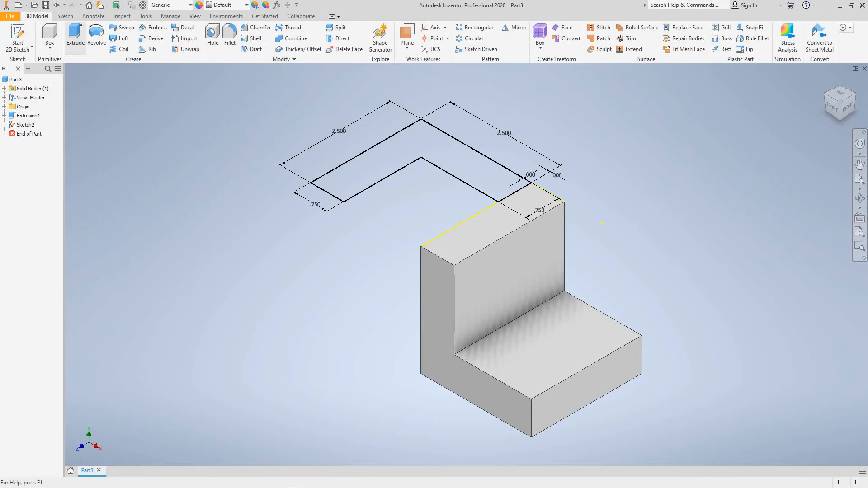
{"action": "left_click", "coordinate": [75, 37]}
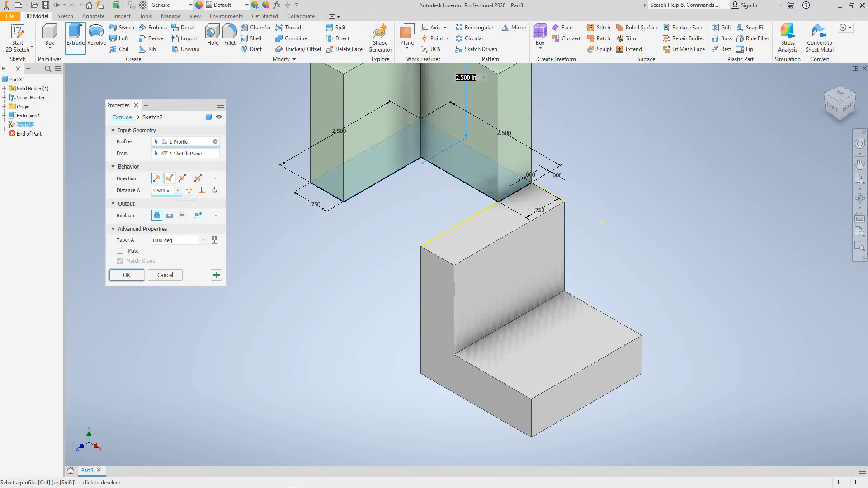
{"action": "left_click", "coordinate": [170, 178]}
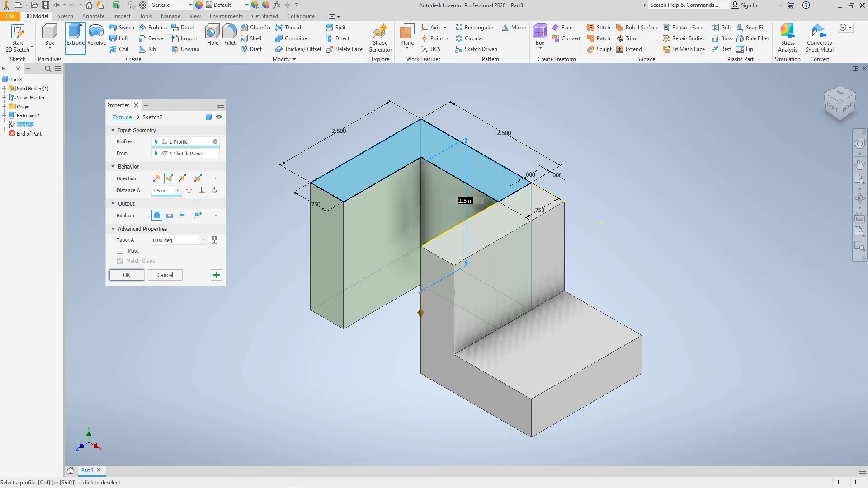
{"action": "key", "text": "Return"}
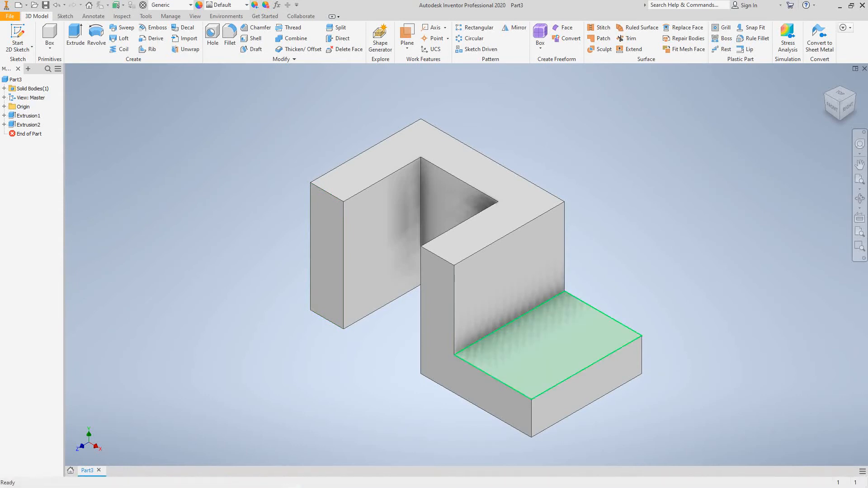
Sketch a circle on the lower step's top face, centred about 1.26 in from the back edge and about 0.9 in from the outer edge.
{"action": "left_click", "coordinate": [545, 349]}
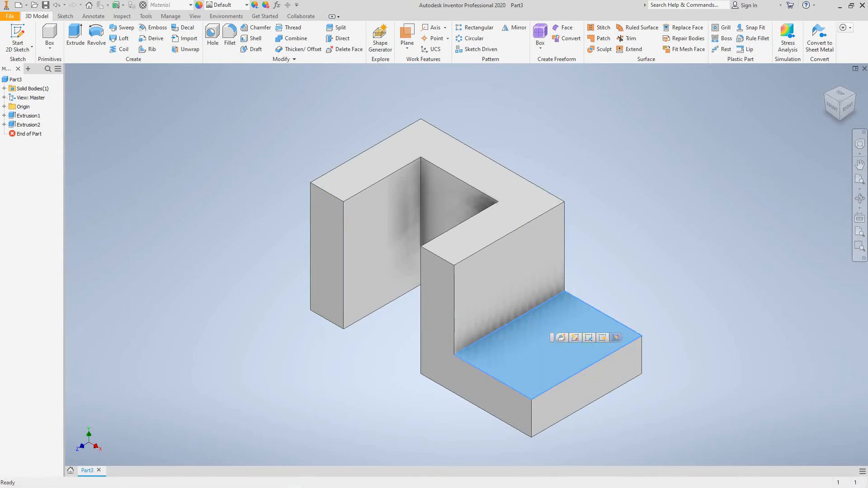
{"action": "left_click", "coordinate": [616, 338]}
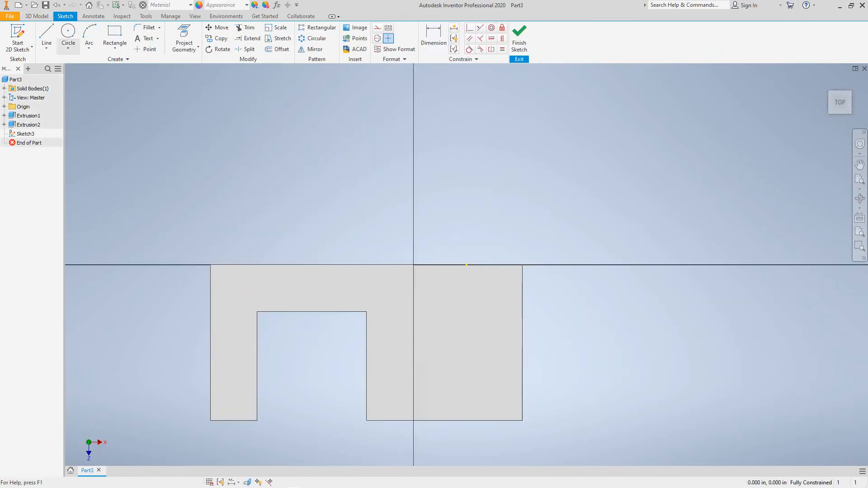
{"action": "left_click", "coordinate": [67, 34]}
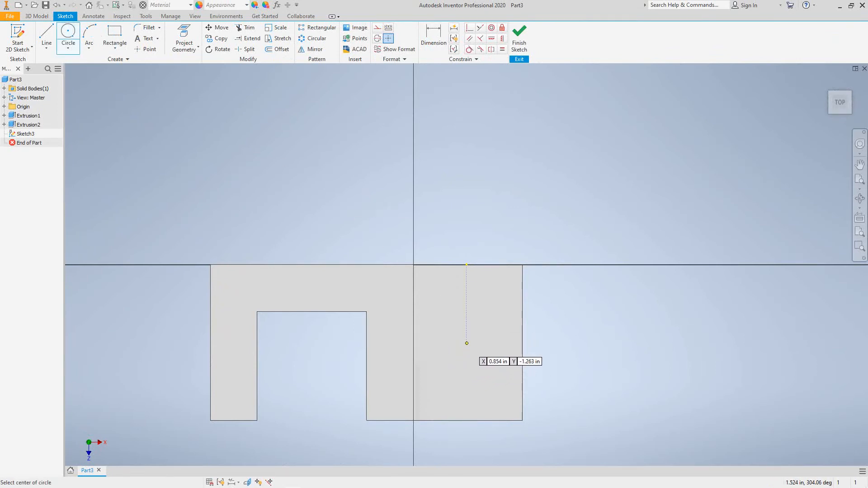
{"action": "left_click", "coordinate": [467, 343]}
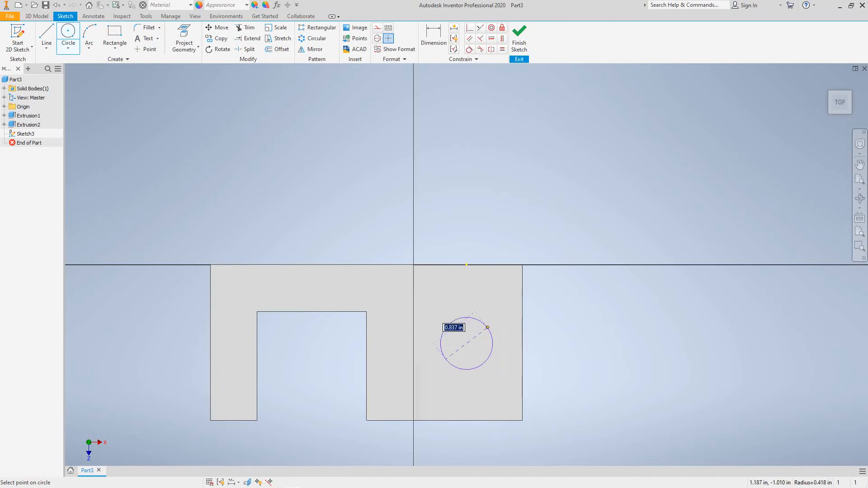
{"action": "left_click", "coordinate": [486, 326]}
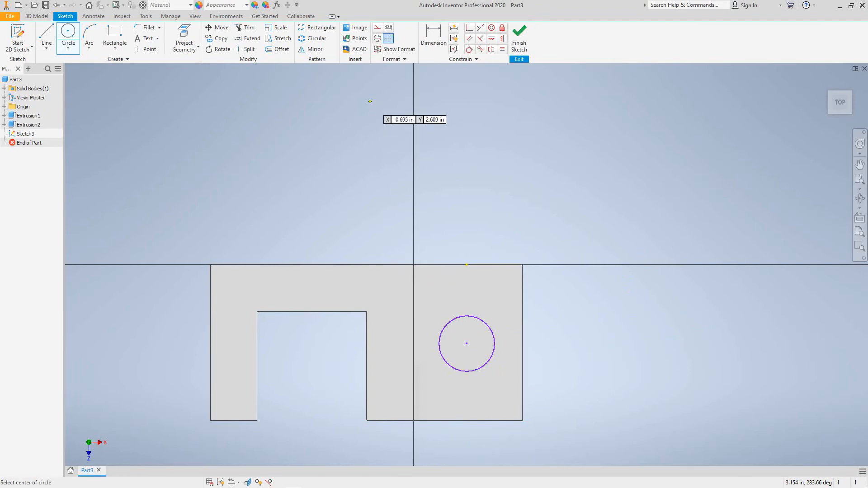
Dimension the circle's centre from the step face's back edge and from its outer side edge.
{"action": "left_click", "coordinate": [434, 38]}
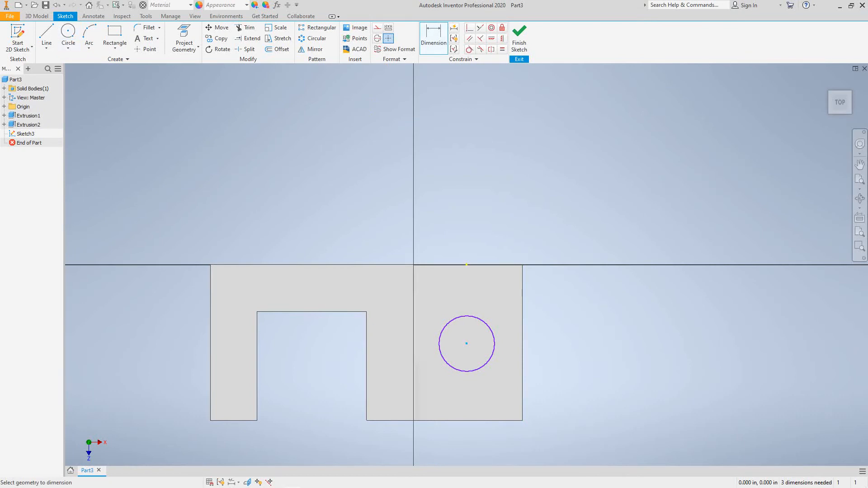
{"action": "left_click", "coordinate": [467, 265]}
{"action": "left_click", "coordinate": [467, 344]}
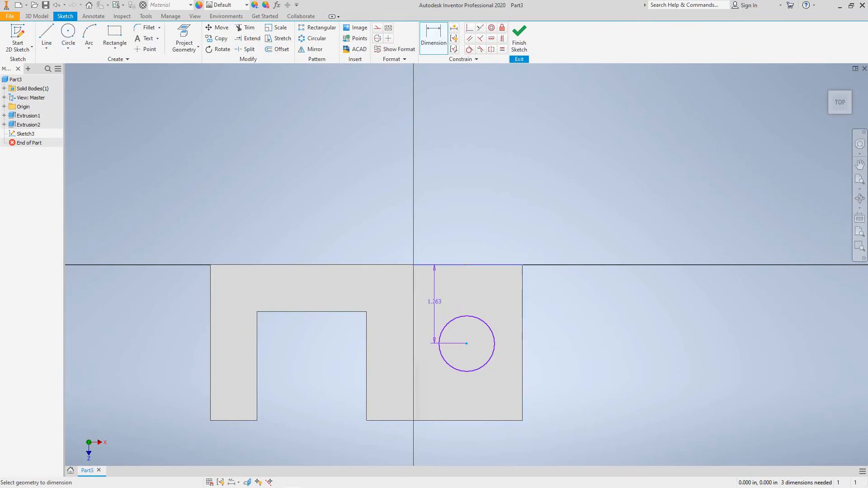
{"action": "left_click", "coordinate": [429, 306]}
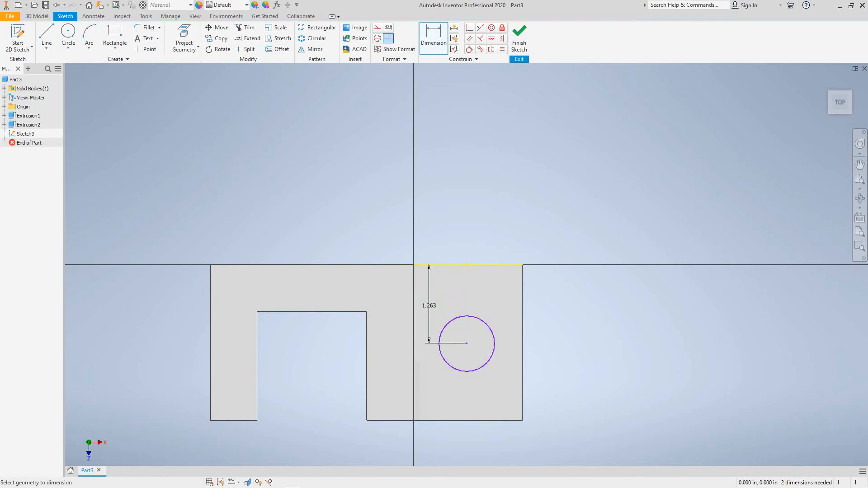
{"action": "left_click", "coordinate": [467, 344]}
{"action": "left_click", "coordinate": [522, 361]}
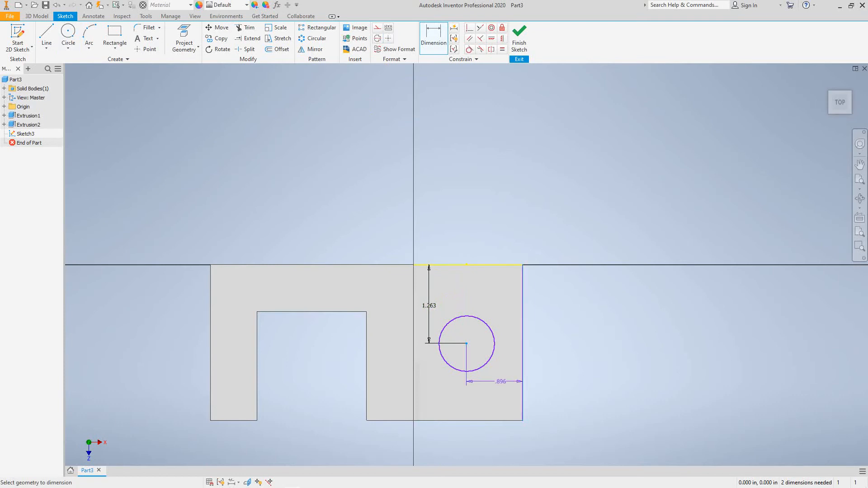
{"action": "left_click", "coordinate": [499, 396]}
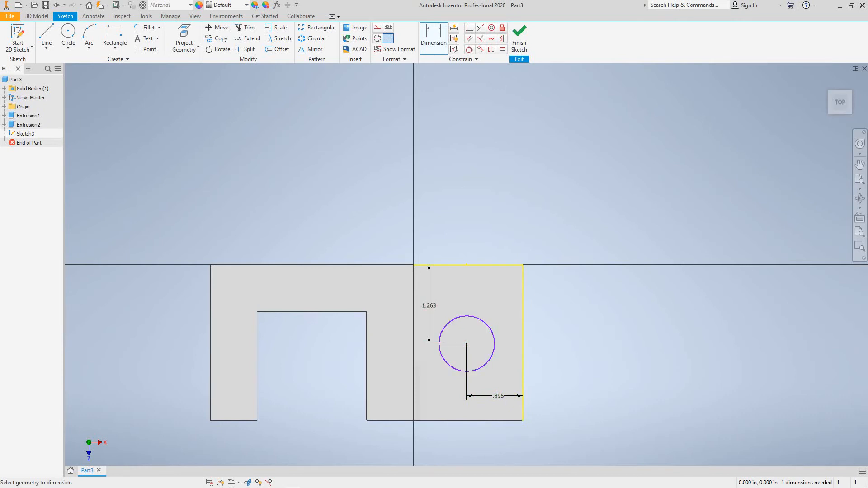
Set the distance from the back edge to the circle's centre to 2.50 in.
{"action": "left_click", "coordinate": [429, 306]}
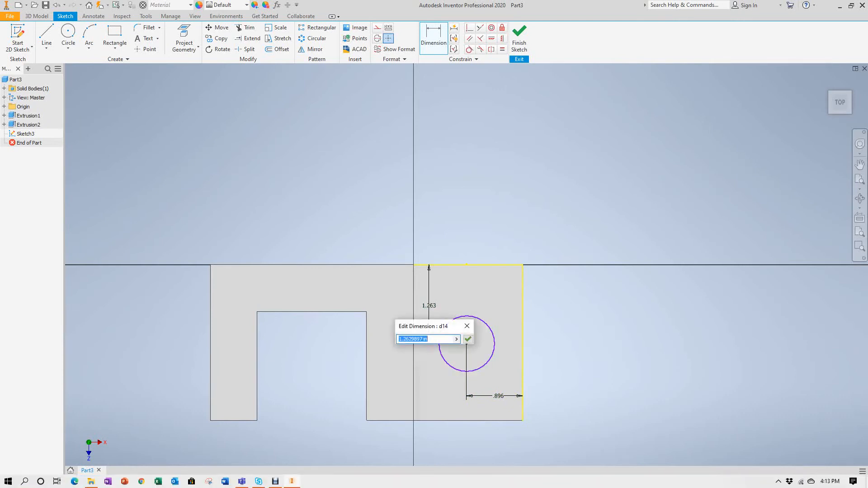
{"action": "type", "text": "2.50"}
{"action": "key", "text": "Return"}
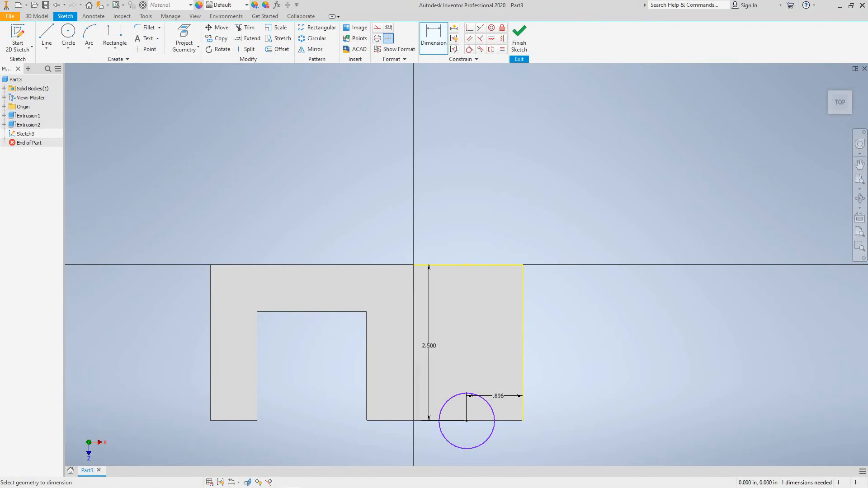
Set the circle centre's distance to 1.25 in from the back edge and .750 in from the outer side edge.
{"action": "left_click", "coordinate": [429, 347]}
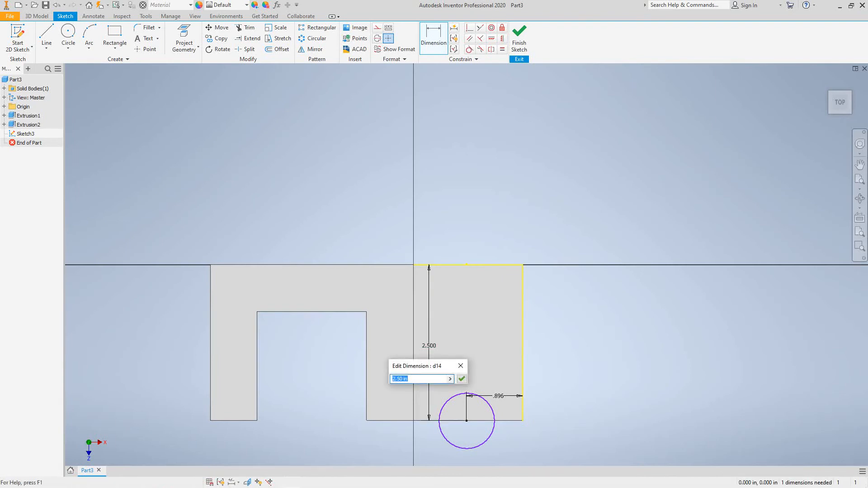
{"action": "type", "text": "1.25"}
{"action": "key", "text": "Return"}
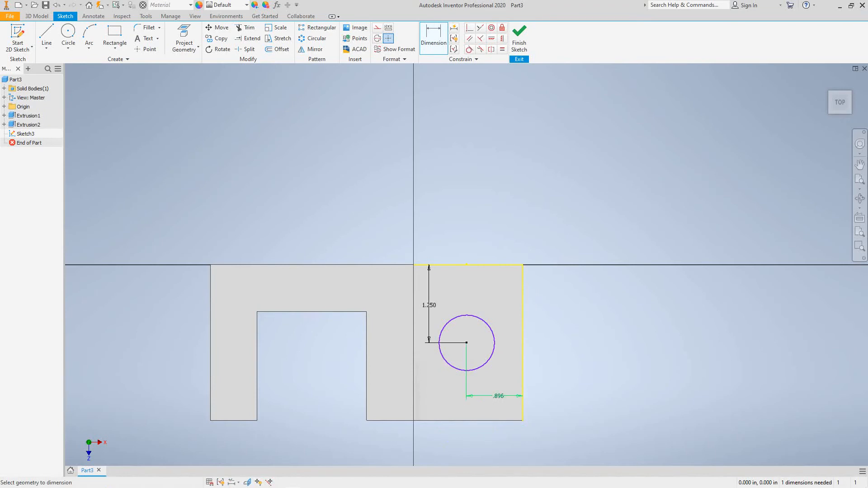
{"action": "left_click", "coordinate": [499, 397]}
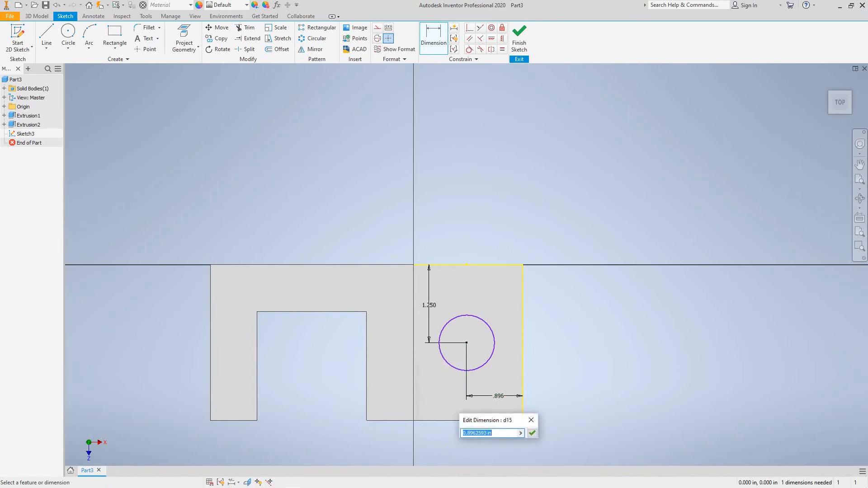
{"action": "type", "text": ".750"}
{"action": "left_click", "coordinate": [532, 433]}
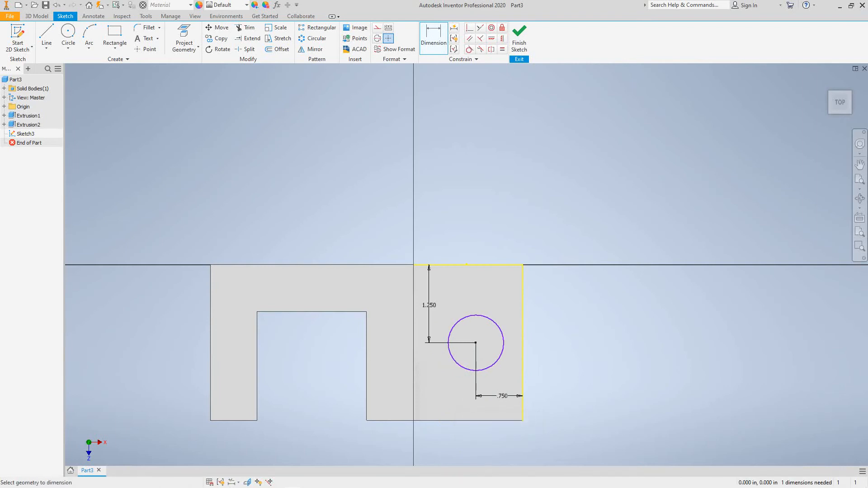
End dimensioning and finish the circle sketch on the lower step.
{"action": "right_click", "coordinate": [561, 323]}
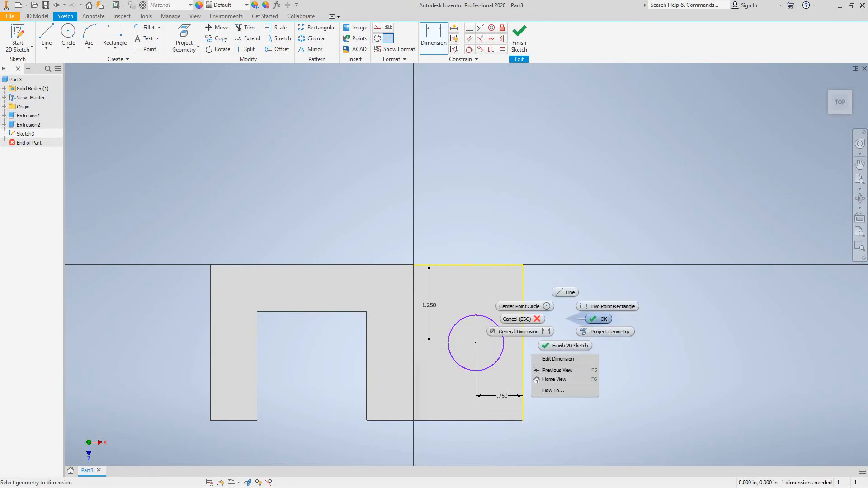
{"action": "left_click", "coordinate": [579, 319]}
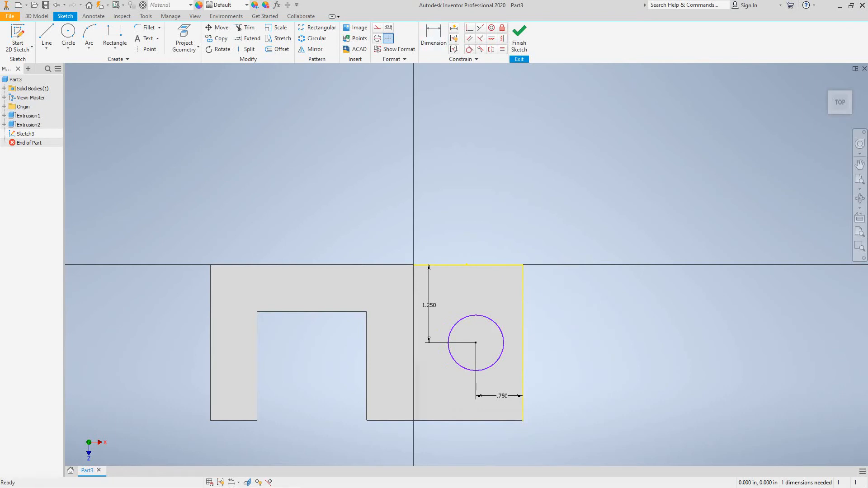
{"action": "right_click", "coordinate": [595, 322]}
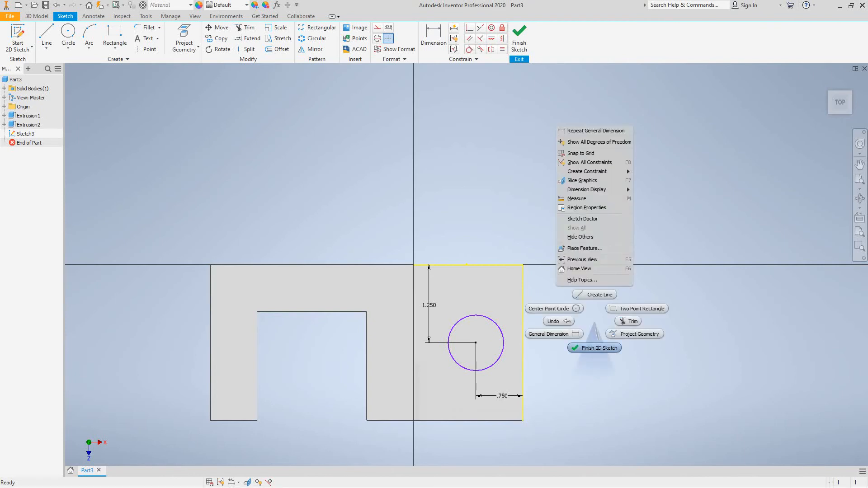
{"action": "left_click", "coordinate": [595, 348]}
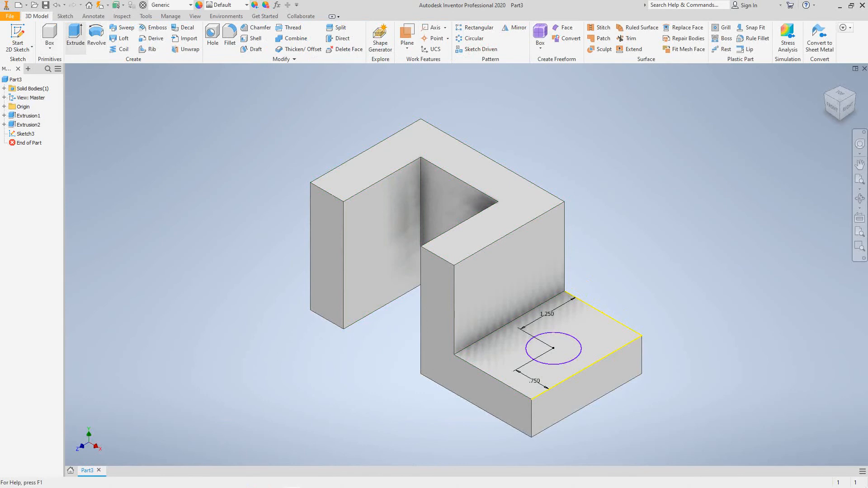
Extrude the circle as a cut downward from the lower step's top face, with the extent set to Through All.
{"action": "left_click", "coordinate": [75, 36]}
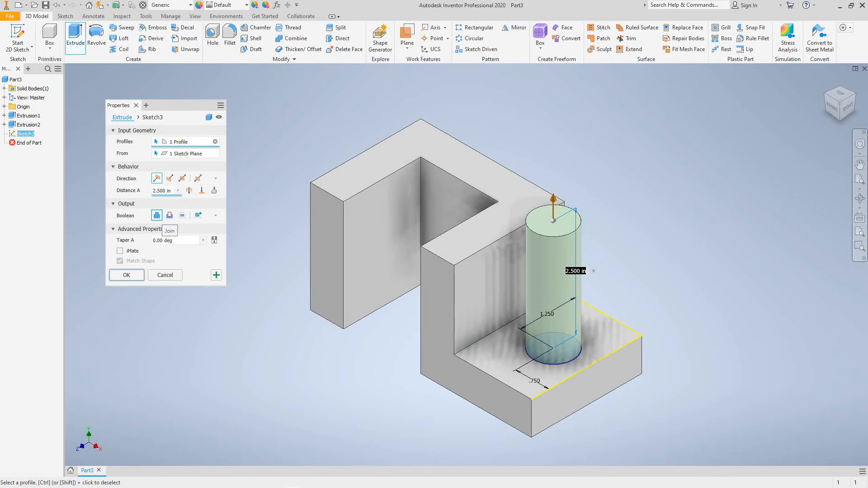
{"action": "left_click", "coordinate": [169, 215]}
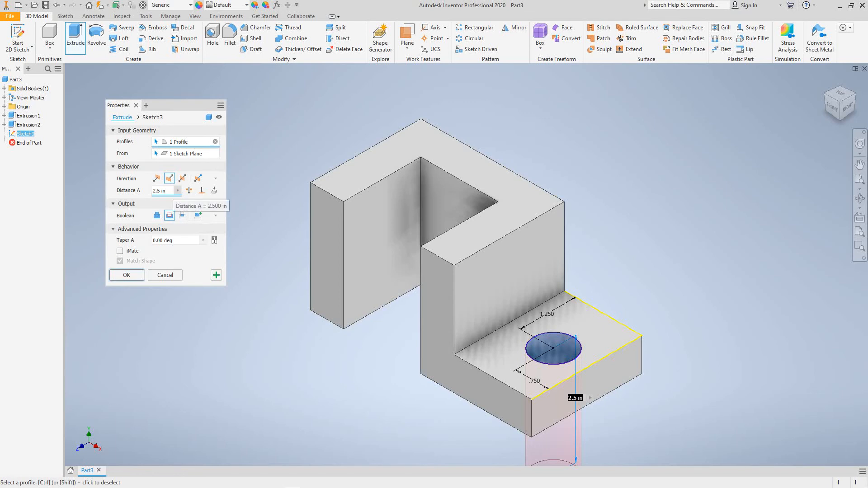
{"action": "left_click", "coordinate": [178, 190]}
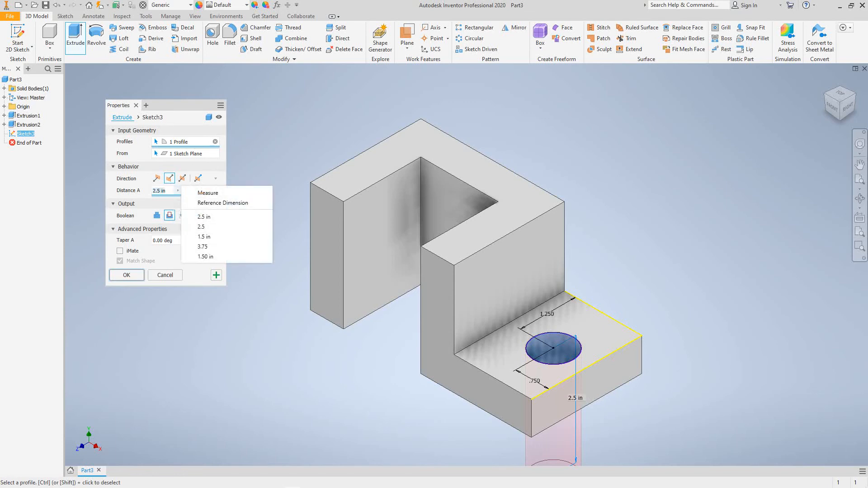
{"action": "left_click", "coordinate": [162, 190]}
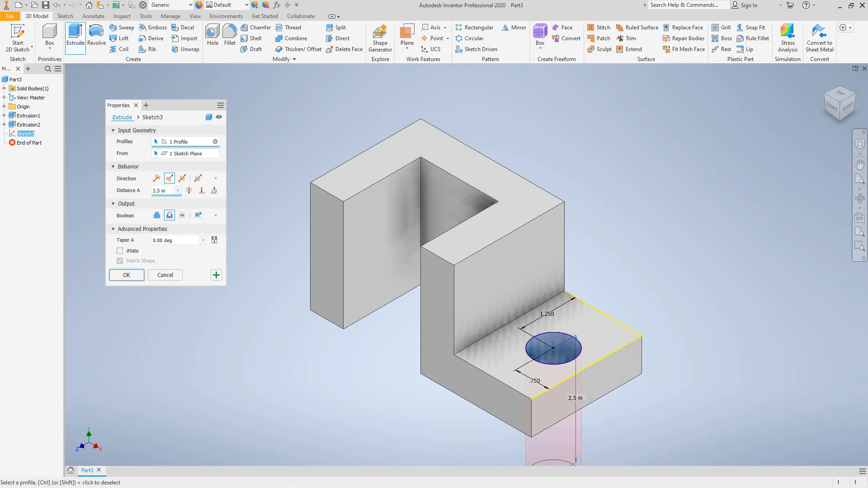
{"action": "type", "text": ".75"}
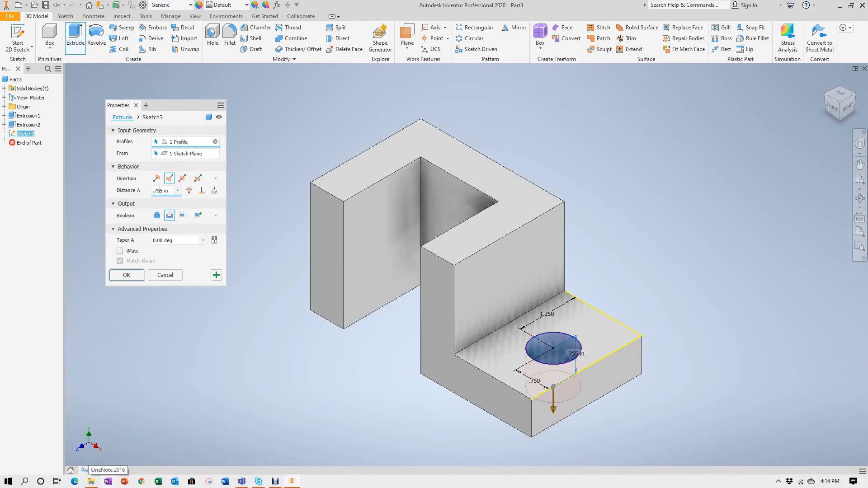
{"action": "key", "text": "BackSpace"}
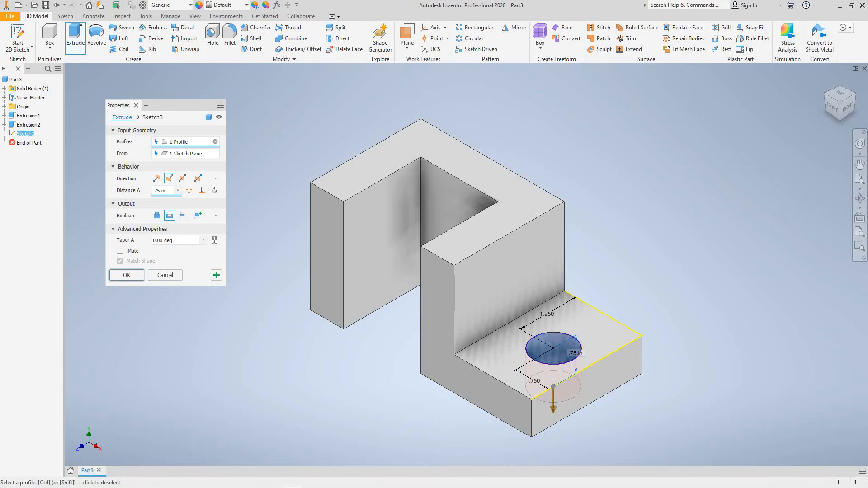
{"action": "left_click", "coordinate": [189, 189]}
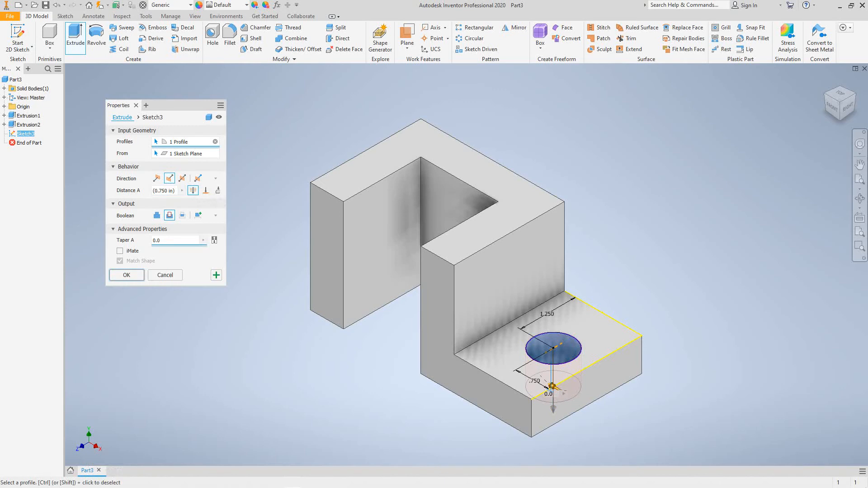
{"action": "key", "text": "Return"}
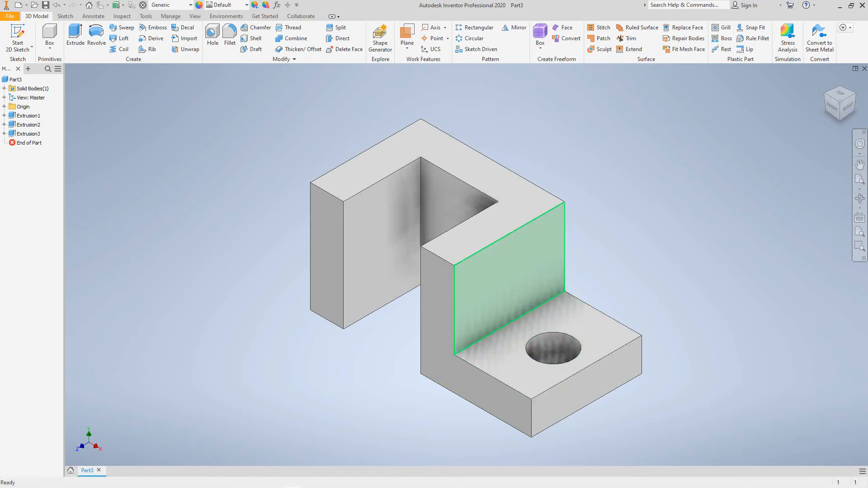
Start a new sketch on the upright wall's side face directly above the lower step.
{"action": "left_click", "coordinate": [511, 285]}
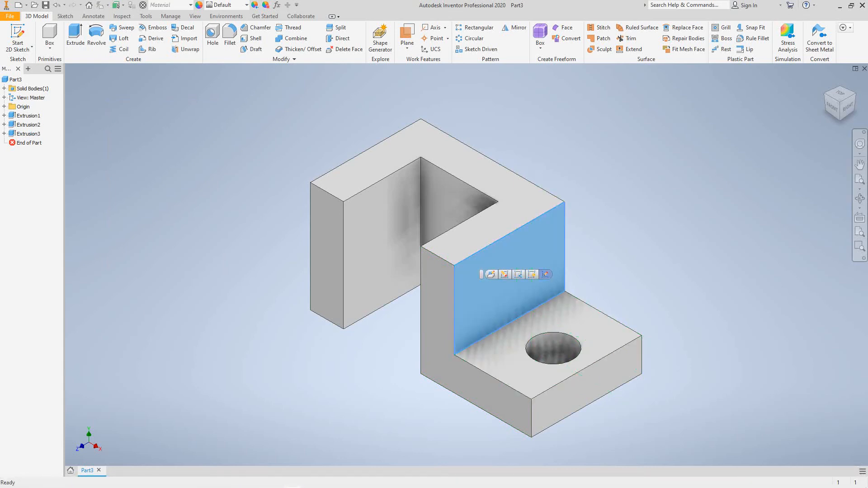
{"action": "left_click", "coordinate": [546, 274]}
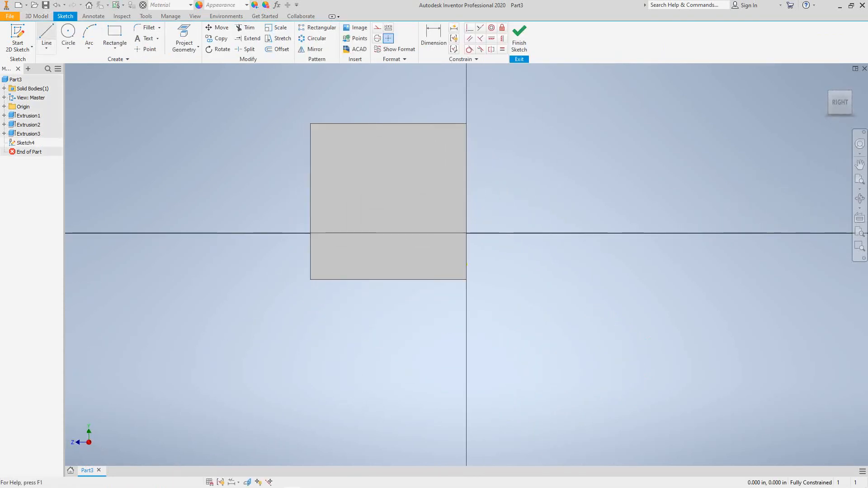
{"action": "left_click", "coordinate": [47, 37]}
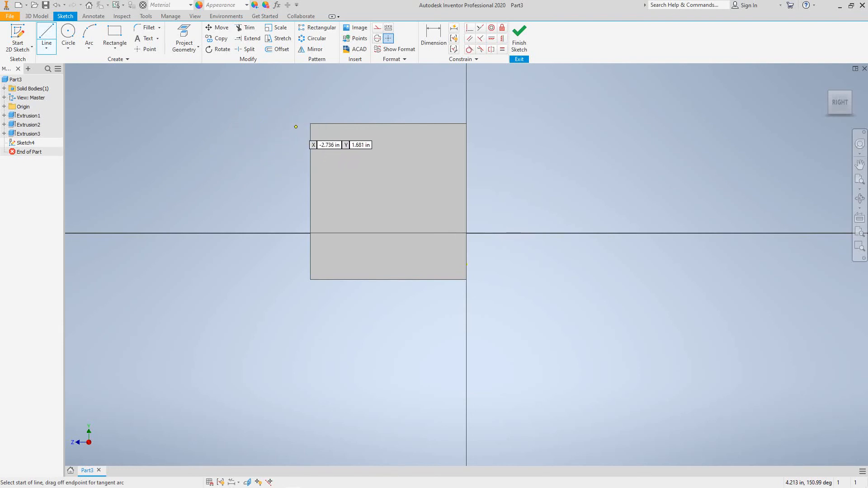
{"action": "left_click", "coordinate": [309, 122]}
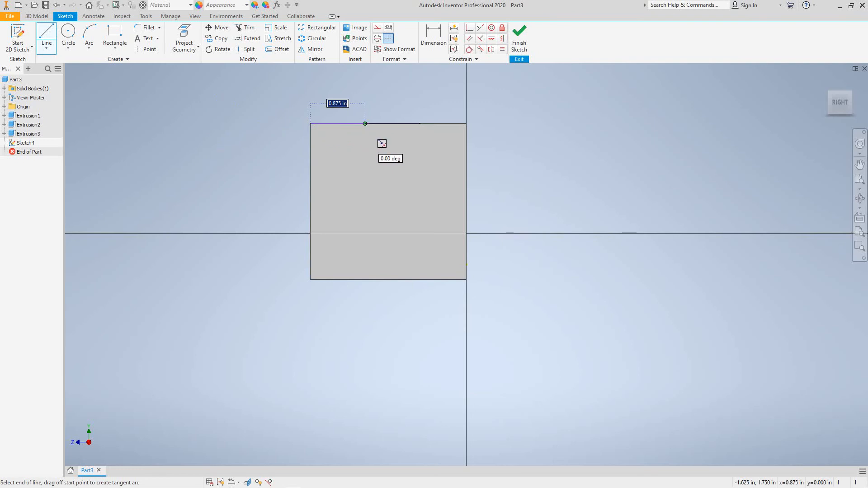
{"action": "double_click", "coordinate": [360, 123]}
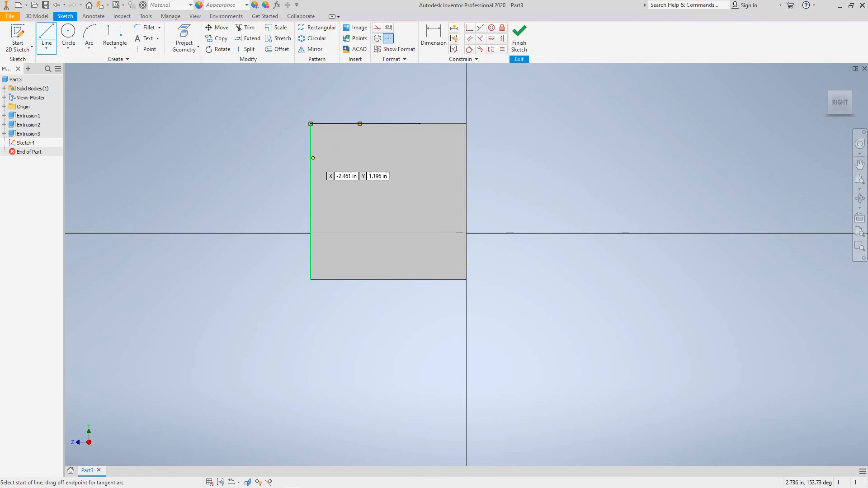
{"action": "left_click", "coordinate": [310, 163]}
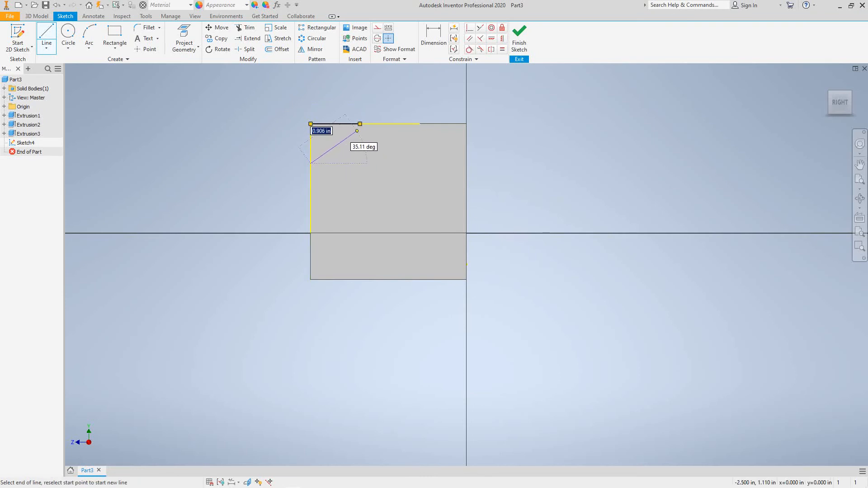
{"action": "double_click", "coordinate": [360, 124]}
{"action": "scroll", "coordinate": [320, 135], "scroll_direction": "up", "scroll_amount": 4}
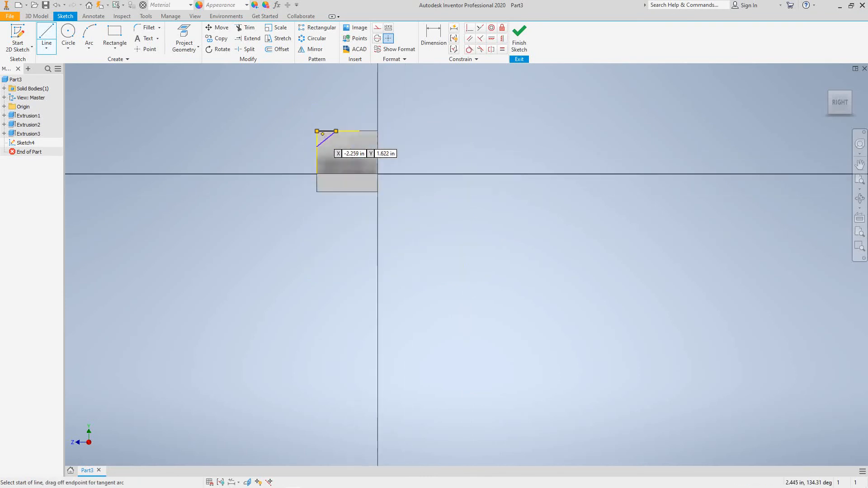
{"action": "scroll", "coordinate": [320, 136], "scroll_direction": "down", "scroll_amount": 10}
{"action": "scroll", "coordinate": [320, 135], "scroll_direction": "up", "scroll_amount": 6}
{"action": "middle_click_drag", "start_coordinate": [321, 135], "coordinate": [350, 173]}
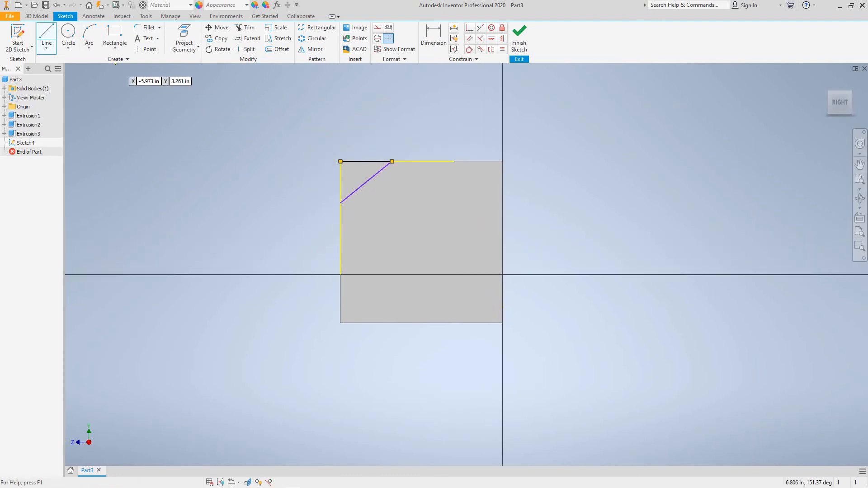
{"action": "left_click", "coordinate": [56, 5]}
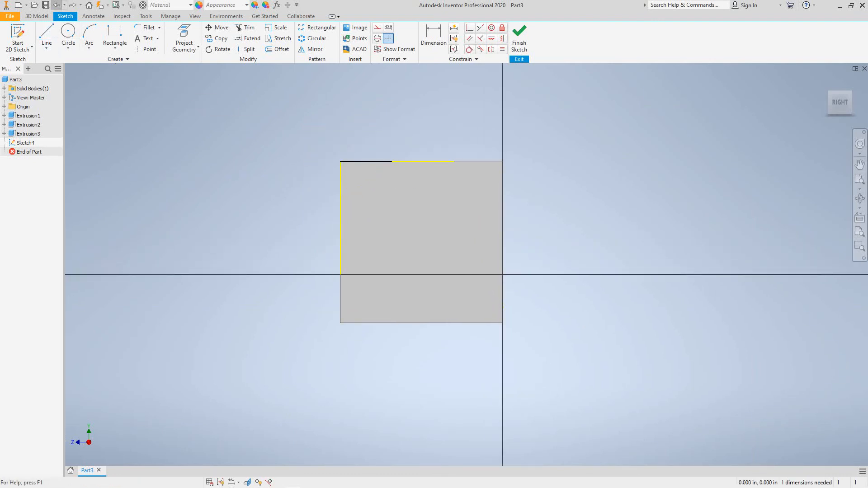
{"action": "left_click", "coordinate": [56, 5]}
{"action": "middle_click_drag", "start_coordinate": [312, 140], "coordinate": [337, 181]}
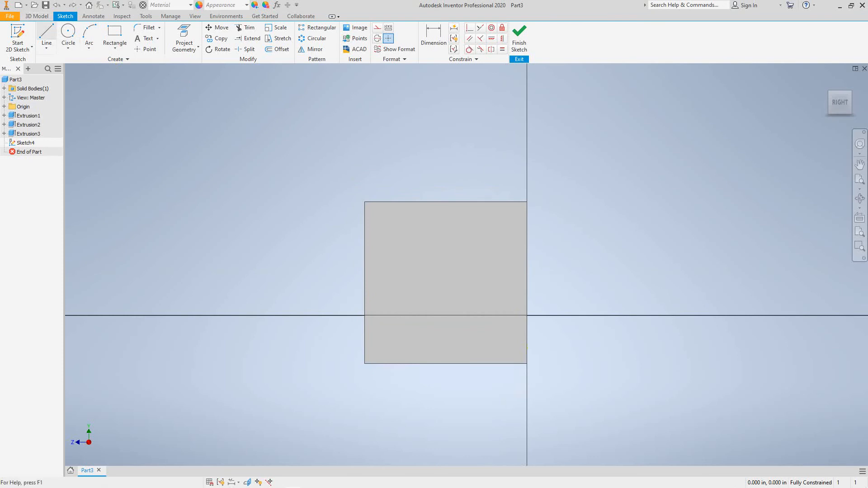
Draw a line about 1 in down the face's side edge from its upper corner, and a diagonal about 1.3 in long joining its end to the top edge.
{"action": "left_click", "coordinate": [46, 34]}
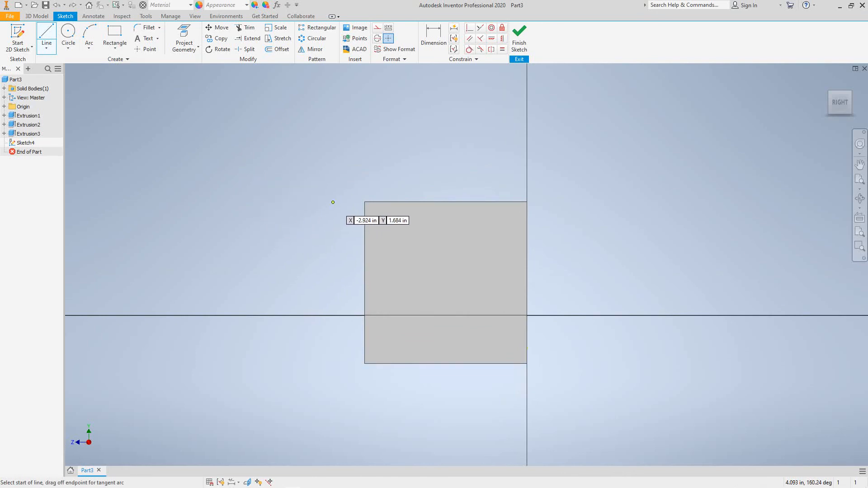
{"action": "scroll", "coordinate": [365, 203], "scroll_direction": "down", "scroll_amount": 2}
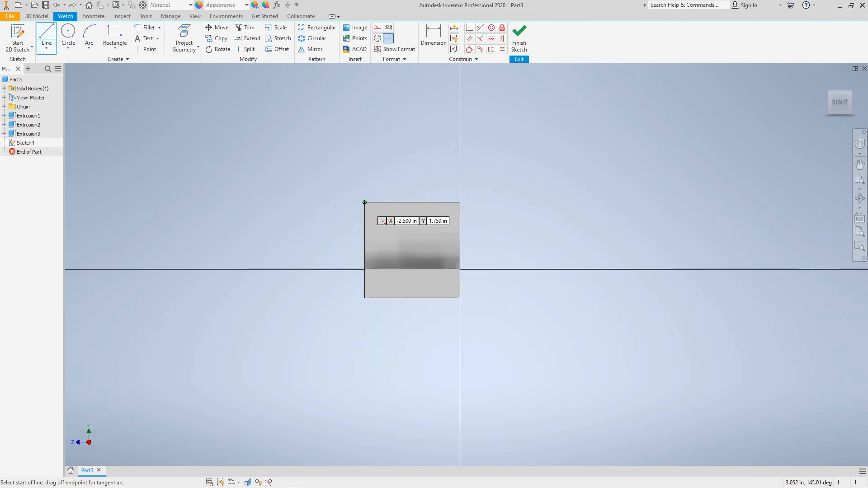
{"action": "left_click", "coordinate": [365, 202]}
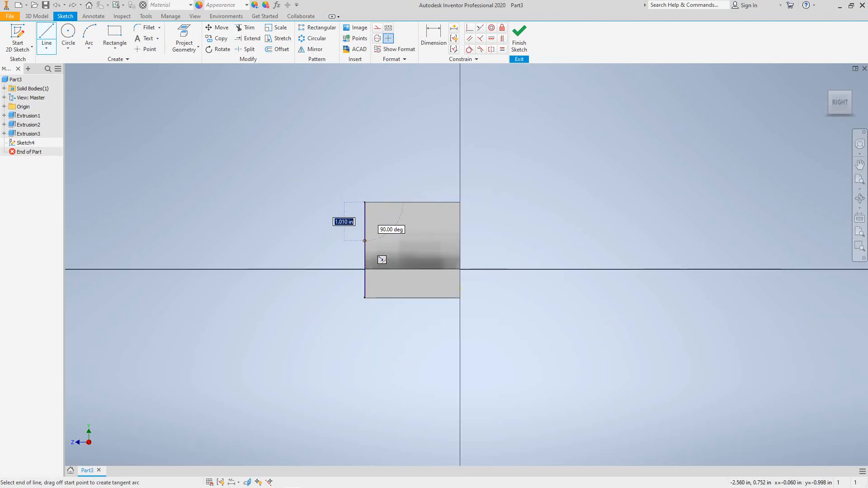
{"action": "left_click", "coordinate": [365, 241]}
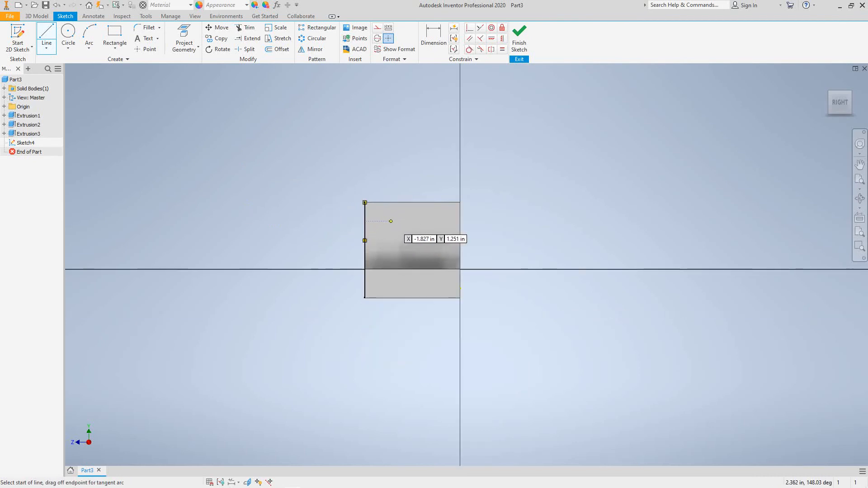
{"action": "left_click", "coordinate": [364, 203]}
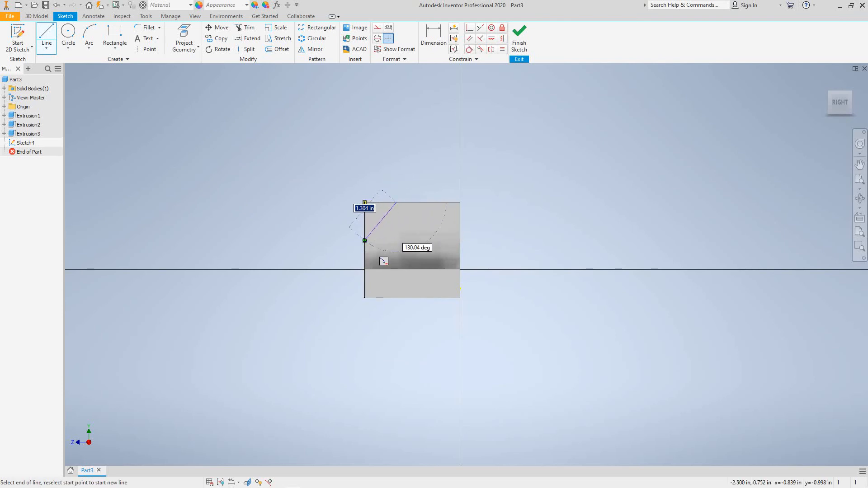
{"action": "left_click", "coordinate": [365, 241]}
{"action": "scroll", "coordinate": [365, 241], "scroll_direction": "down", "scroll_amount": 5}
{"action": "scroll", "coordinate": [364, 238], "scroll_direction": "up", "scroll_amount": 10}
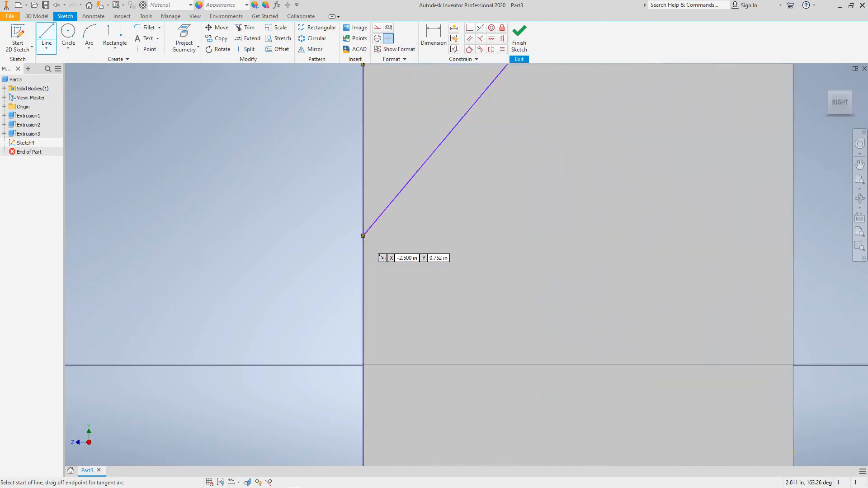
{"action": "scroll", "coordinate": [329, 223], "scroll_direction": "down", "scroll_amount": 5}
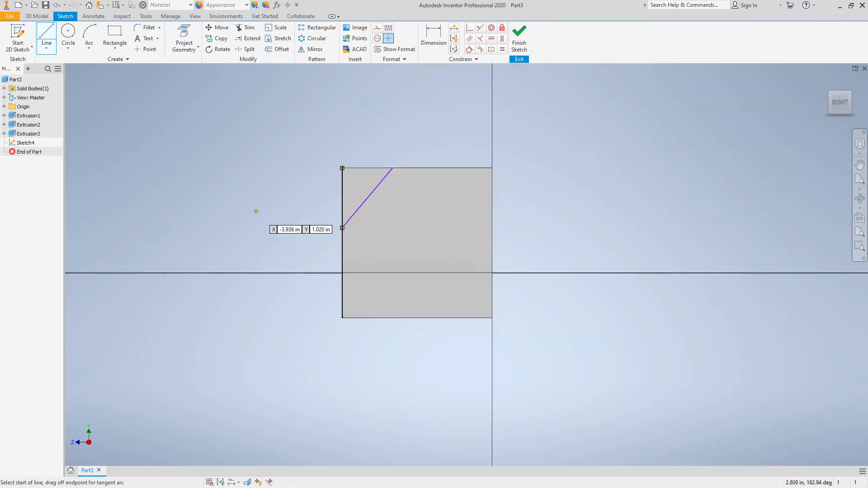
{"action": "right_click", "coordinate": [224, 177]}
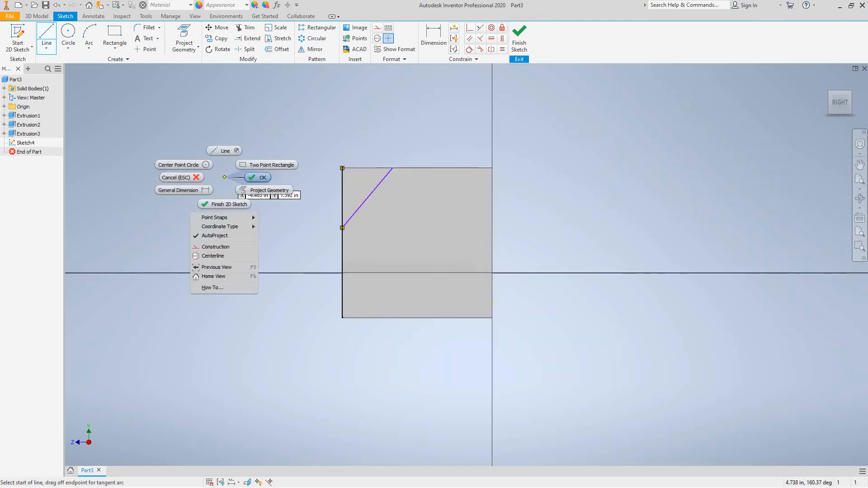
{"action": "left_click", "coordinate": [178, 177]}
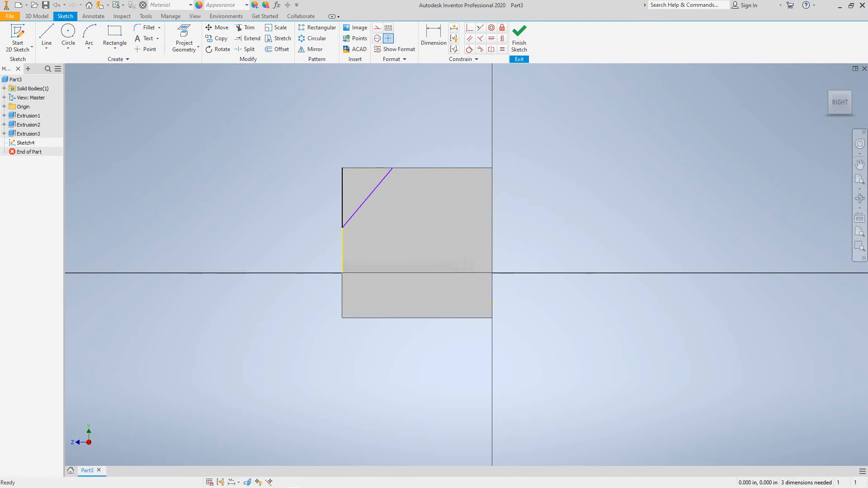
Close the corner triangle with a line about .84 in long along the face's top edge to the diagonal's upper end.
{"action": "scroll", "coordinate": [321, 147], "scroll_direction": "down", "scroll_amount": 2}
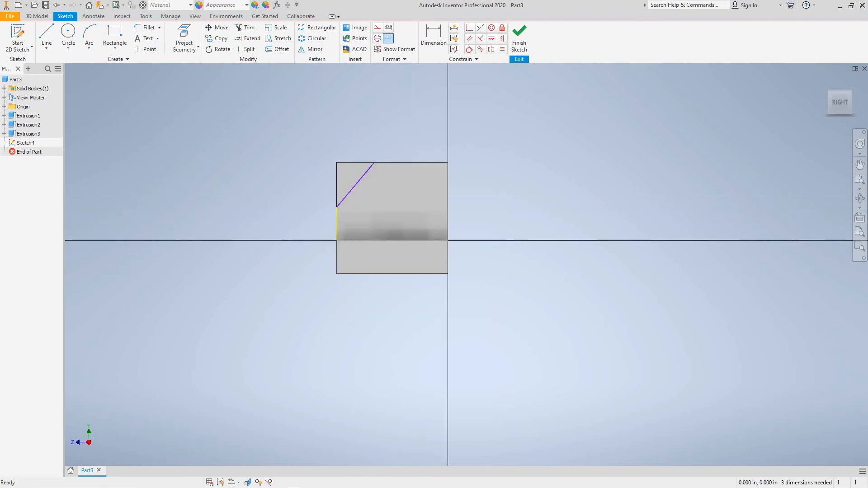
{"action": "scroll", "coordinate": [370, 177], "scroll_direction": "up", "scroll_amount": 3}
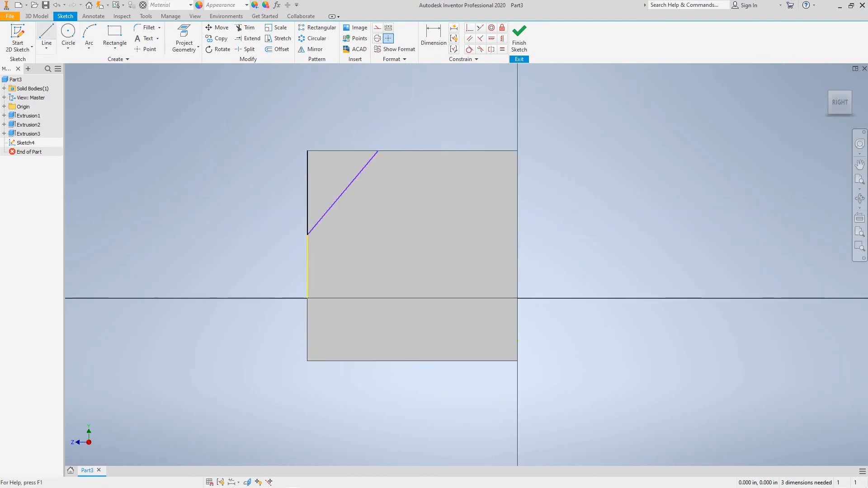
{"action": "left_click", "coordinate": [47, 36]}
{"action": "left_click", "coordinate": [307, 151]}
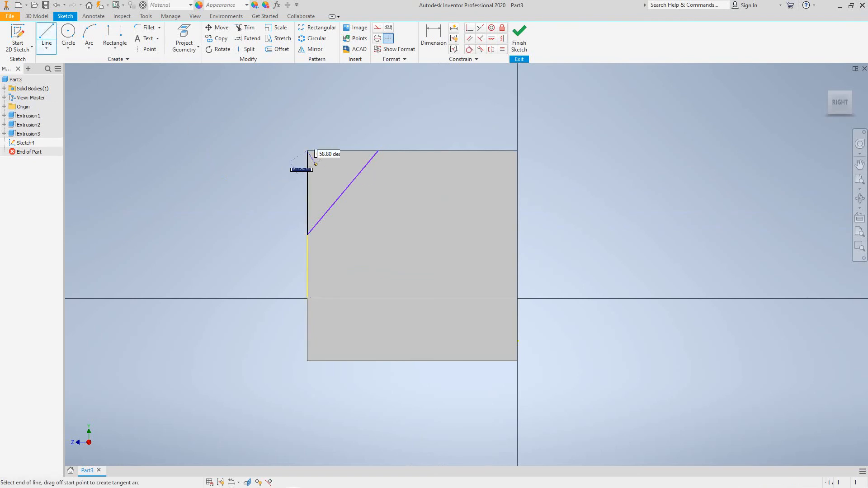
{"action": "double_click", "coordinate": [378, 151]}
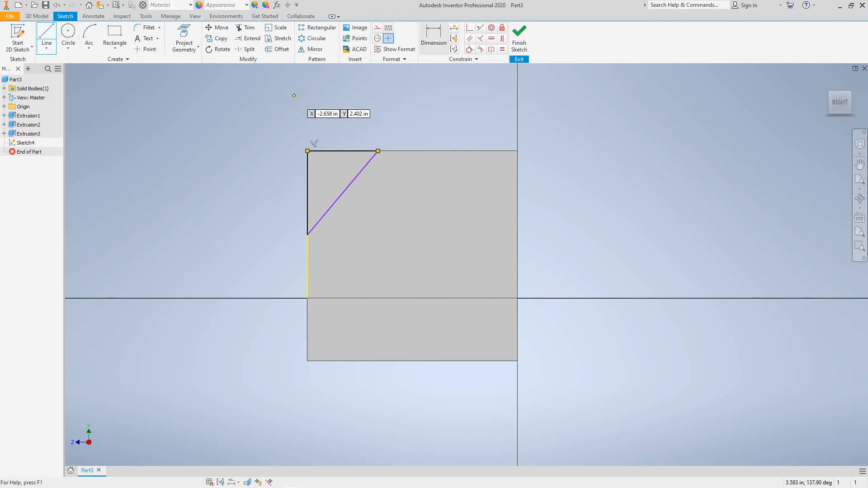
Dimension the triangle's top line and set its length to 1 in.
{"action": "left_click", "coordinate": [434, 39]}
{"action": "left_click", "coordinate": [342, 151]}
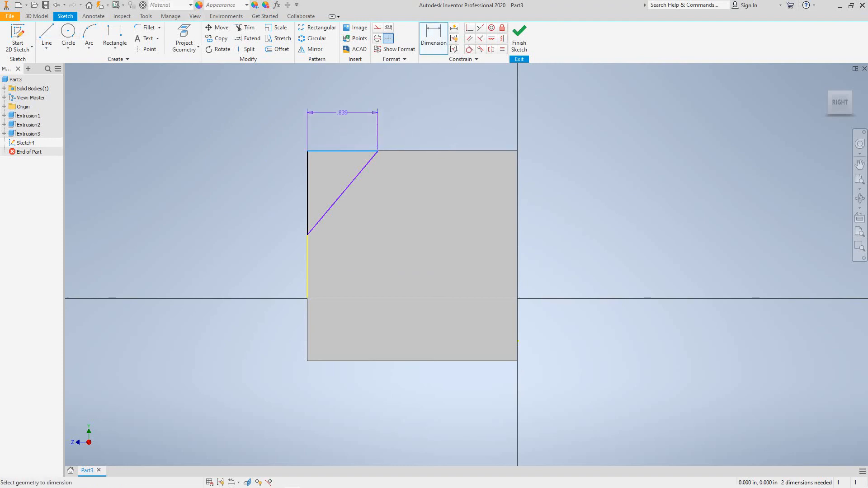
{"action": "left_click", "coordinate": [342, 109]}
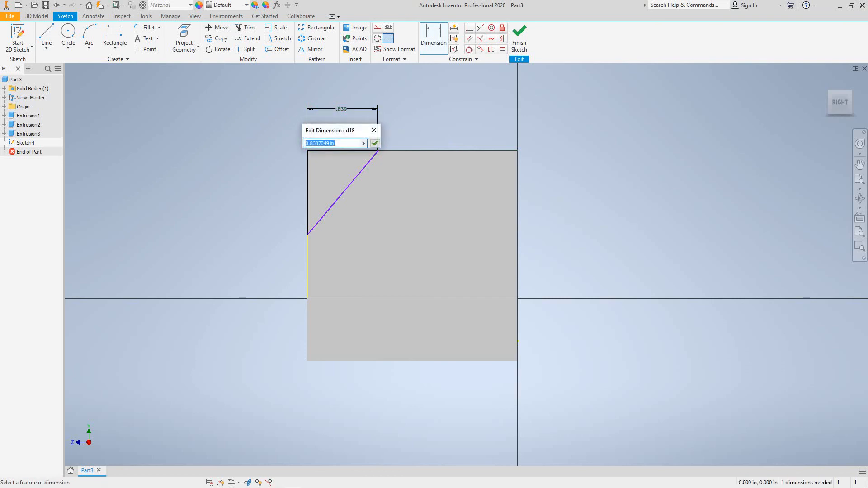
{"action": "type", "text": "1"}
{"action": "left_click", "coordinate": [375, 144]}
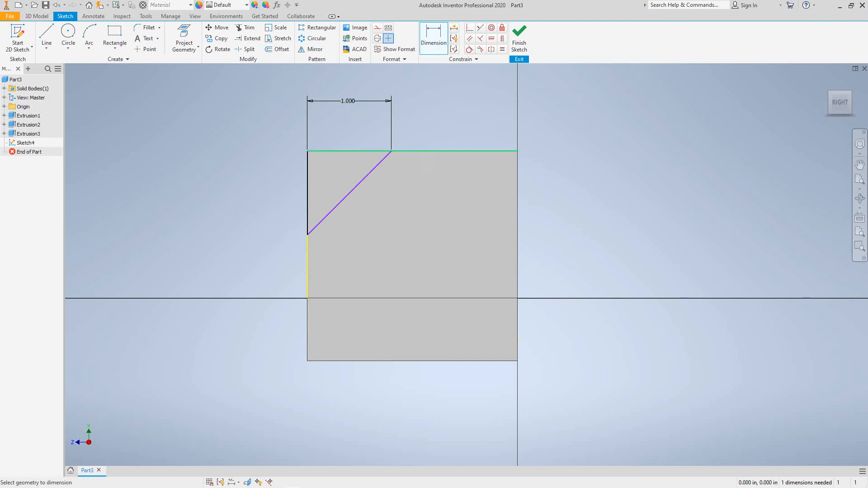
Dimension the angle between the triangle's top line and diagonal, set it to 45 degrees, and finish the sketch.
{"action": "left_click", "coordinate": [349, 151]}
{"action": "left_click", "coordinate": [349, 192]}
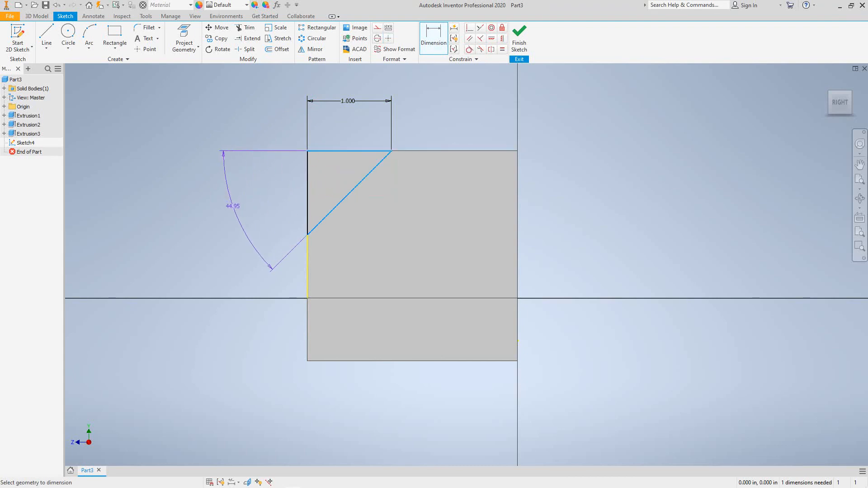
{"action": "left_click", "coordinate": [242, 211]}
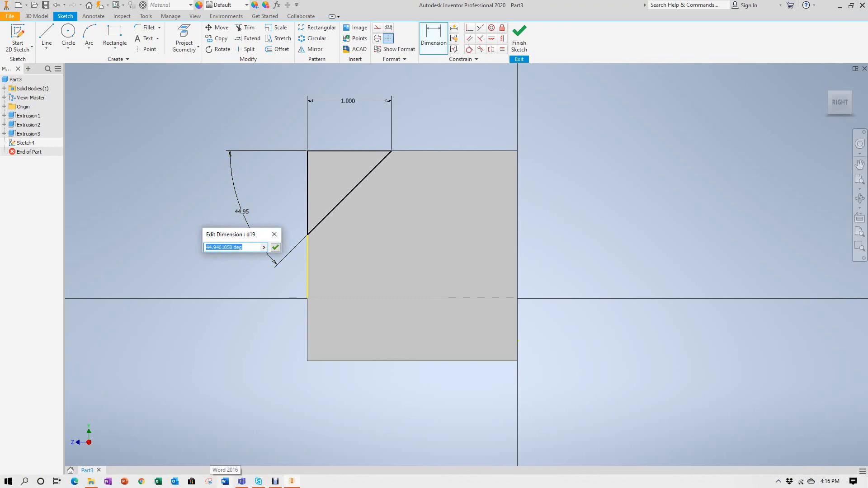
{"action": "type", "text": "45"}
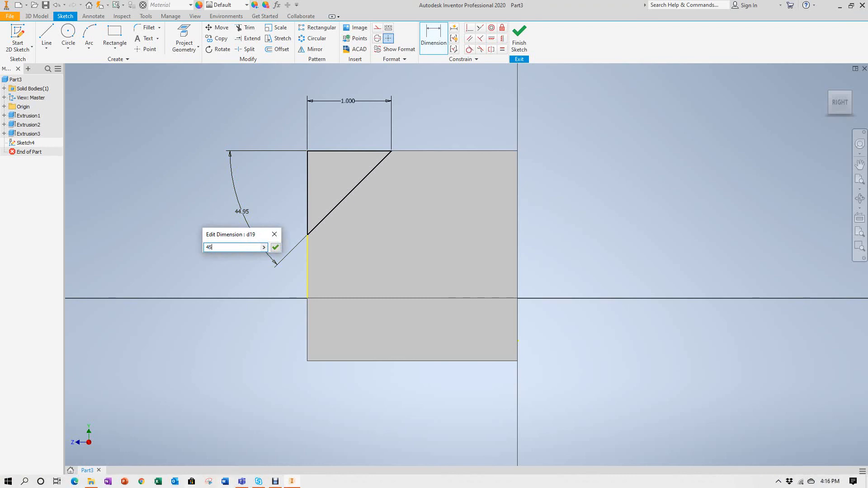
{"action": "key", "text": "Return"}
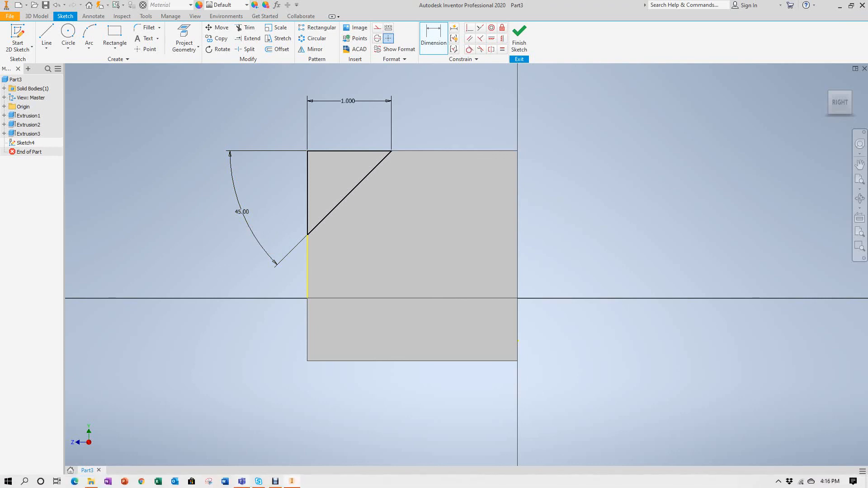
{"action": "mouse_move", "coordinate": [242, 481]}
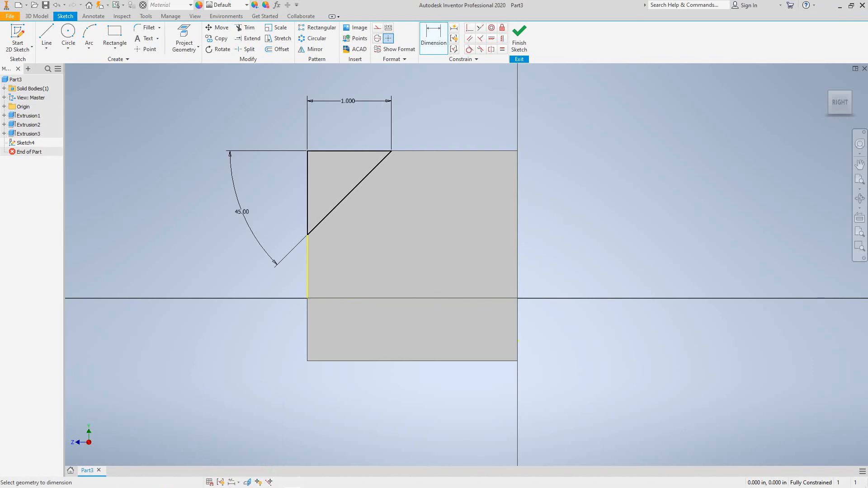
{"action": "right_click", "coordinate": [178, 107]}
{"action": "left_click", "coordinate": [209, 108]}
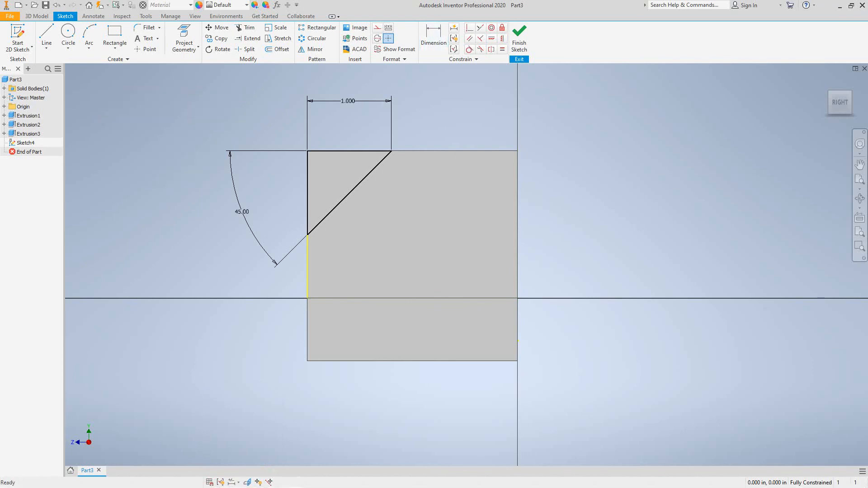
{"action": "right_click", "coordinate": [206, 109]}
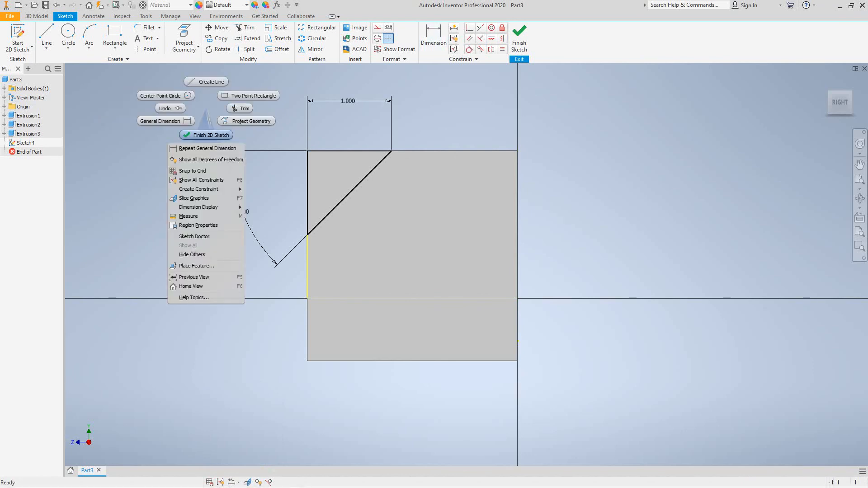
{"action": "left_click", "coordinate": [208, 134]}
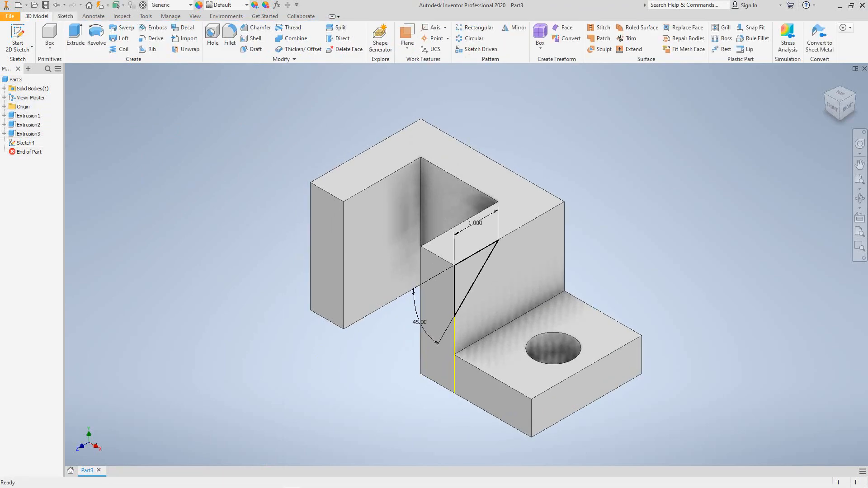
Set up an extruded cut of the corner triangle into the upright wall with a distance of 3.25 in.
{"action": "key", "text": "e"}
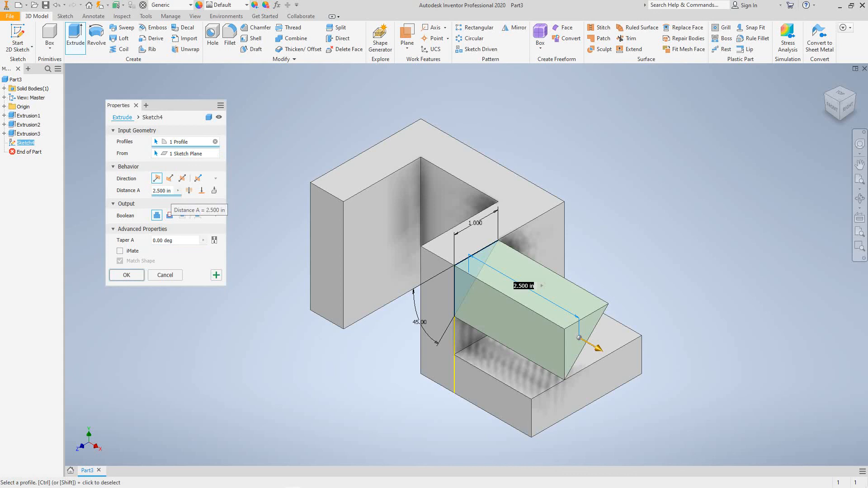
{"action": "left_click", "coordinate": [169, 215]}
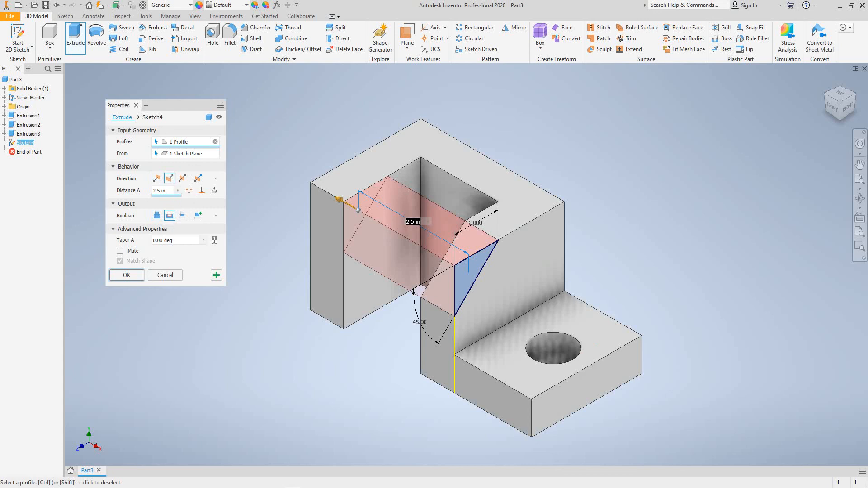
{"action": "left_click", "coordinate": [161, 190]}
{"action": "left_click_drag", "start_coordinate": [165, 190], "coordinate": [152, 190]}
{"action": "type", "text": "3"}
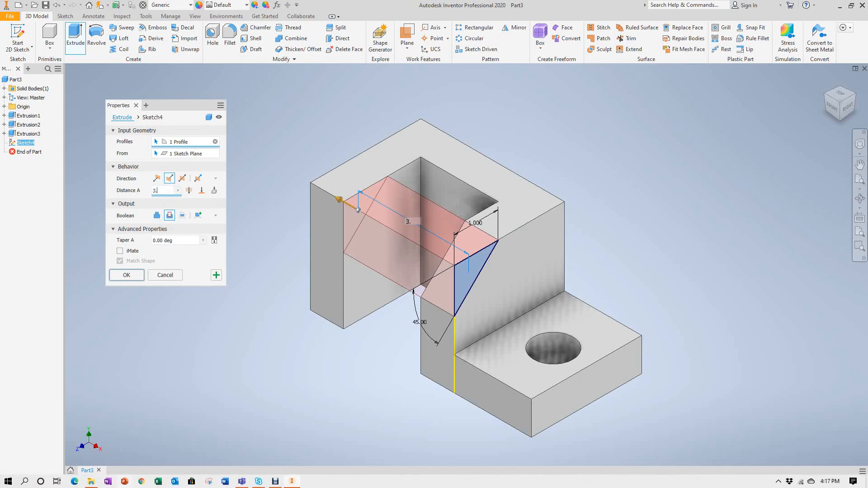
{"action": "type", "text": ".25"}
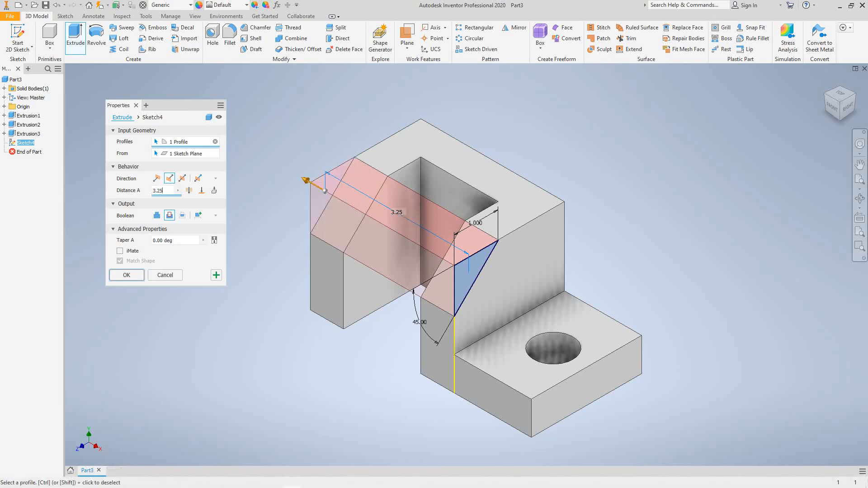
Change the triangle cut's extent to To Next with the solid as its target, and create the cut.
{"action": "left_click", "coordinate": [214, 190]}
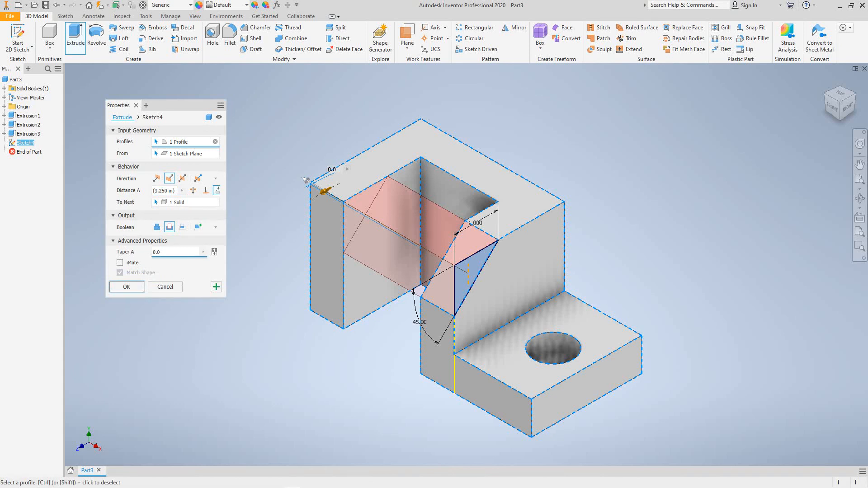
{"action": "left_click", "coordinate": [217, 190]}
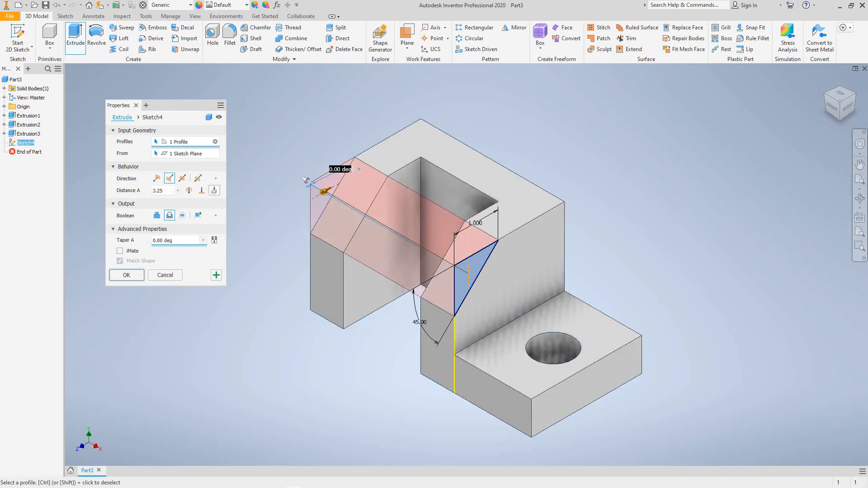
{"action": "left_click", "coordinate": [214, 191]}
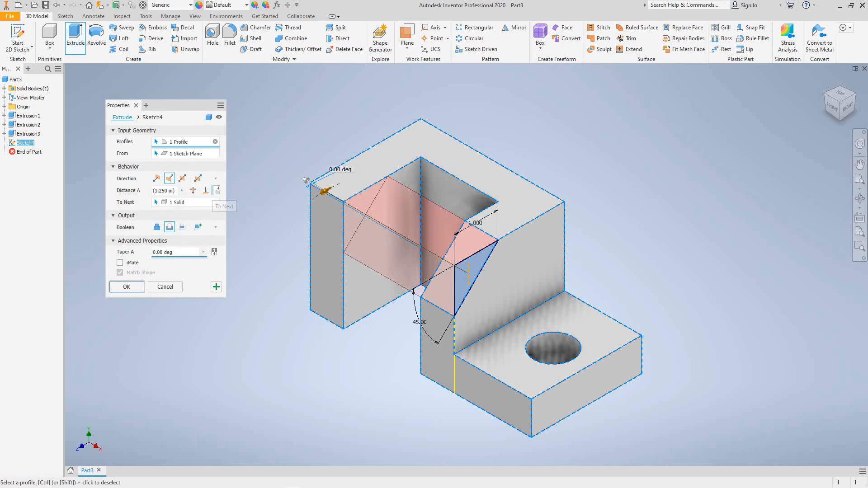
{"action": "left_click", "coordinate": [214, 190]}
{"action": "left_click", "coordinate": [214, 191]}
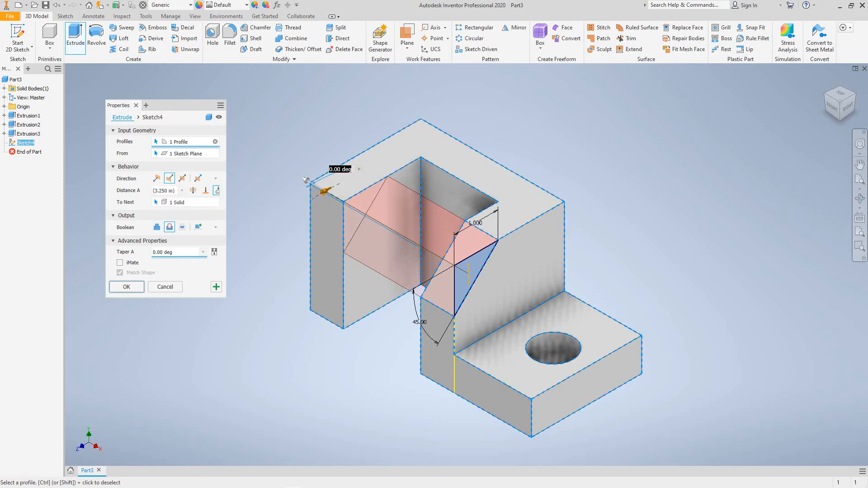
{"action": "left_click", "coordinate": [127, 287]}
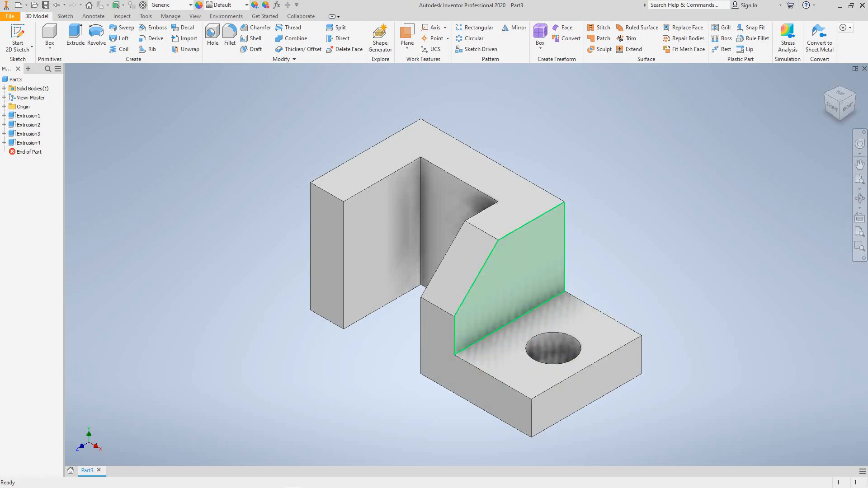
Examine the angled corner of the upright wall and the overall shape of the part.
{"action": "scroll", "coordinate": [618, 230], "scroll_direction": "down", "scroll_amount": 3}
{"action": "scroll", "coordinate": [618, 231], "scroll_direction": "up", "scroll_amount": 5}
{"action": "middle_click_drag", "start_coordinate": [621, 235], "coordinate": [606, 251]}
{"action": "scroll", "coordinate": [606, 250], "scroll_direction": "up", "scroll_amount": 5}
{"action": "scroll", "coordinate": [606, 251], "scroll_direction": "down", "scroll_amount": 6}
{"action": "scroll", "coordinate": [566, 311], "scroll_direction": "down", "scroll_amount": 5}
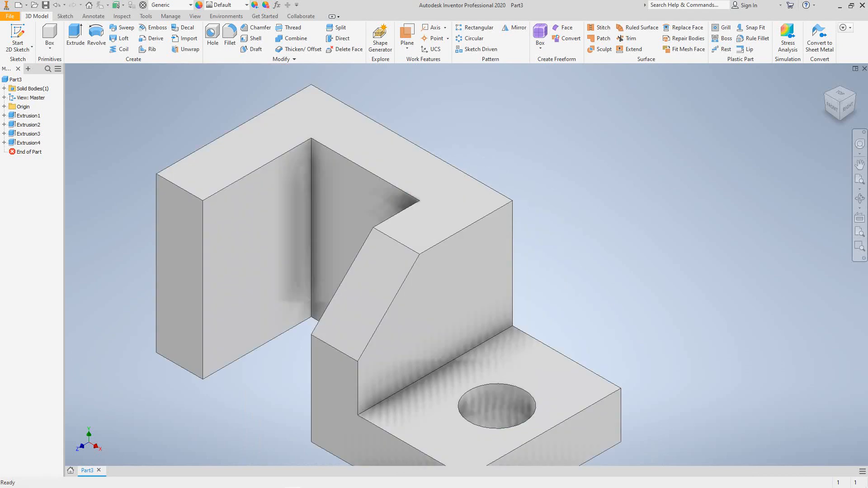
{"action": "scroll", "coordinate": [665, 201], "scroll_direction": "up", "scroll_amount": 3}
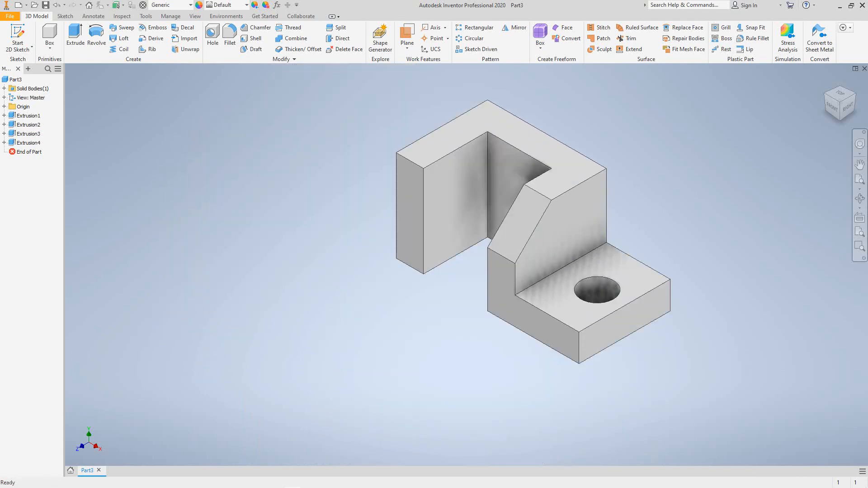
{"action": "middle_click_drag", "start_coordinate": [664, 202], "coordinate": [657, 215]}
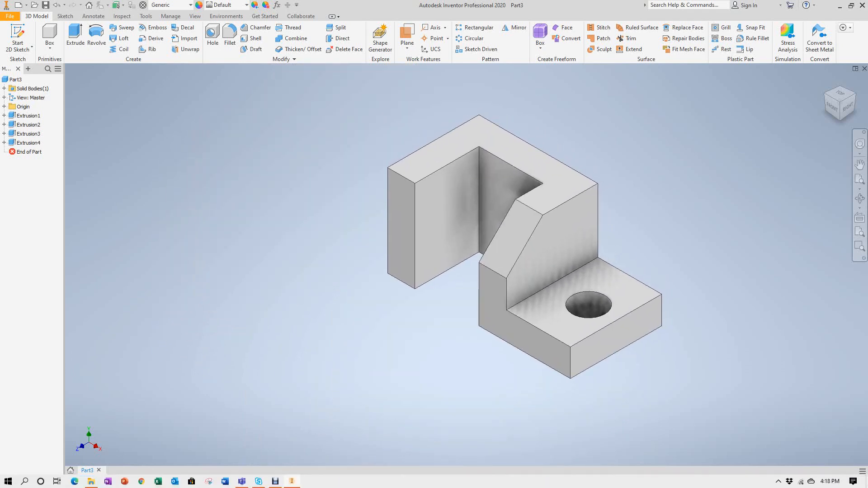